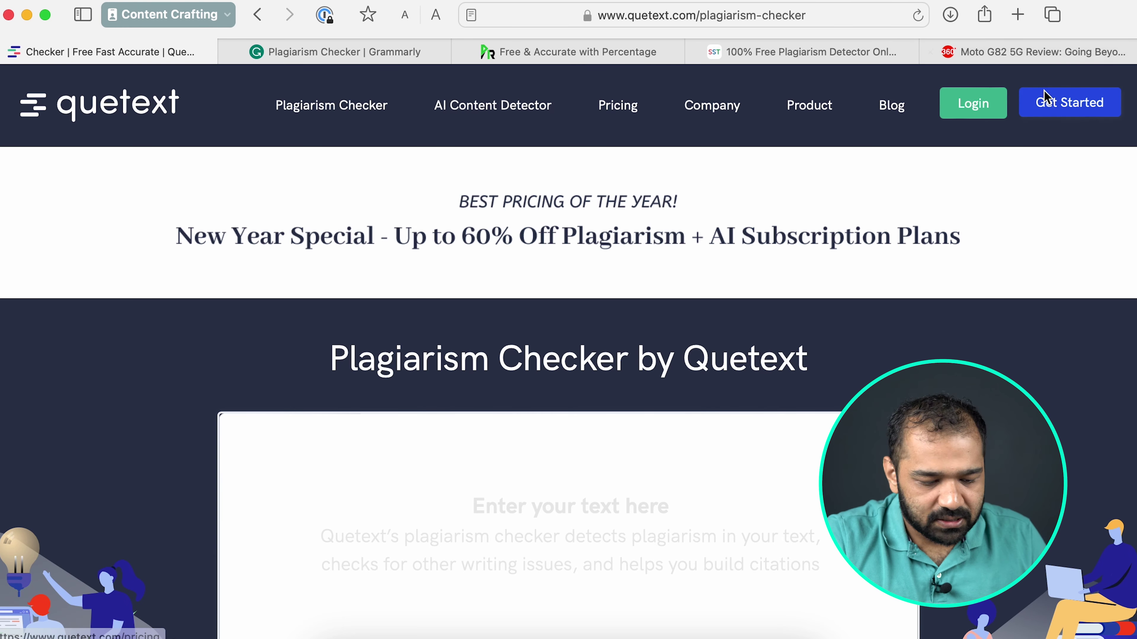
Step: Select the Moto G82 5G review's price and design paragraphs on Gadgets360
scroll(759, 544, down, 5)
scroll(760, 544, up, 4)
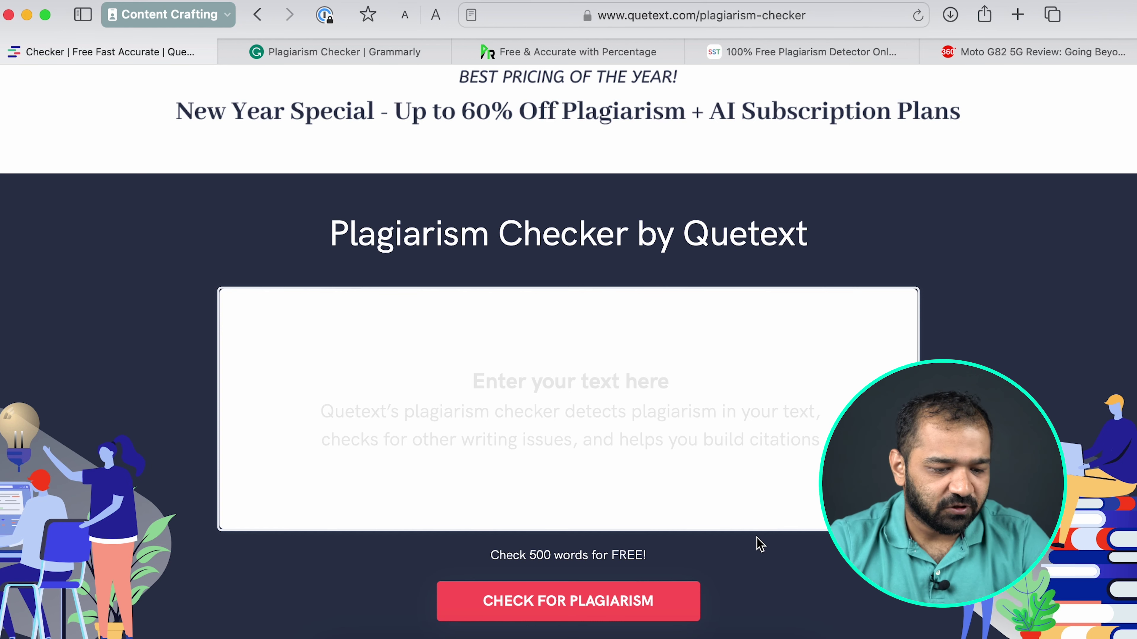
click(1017, 59)
scroll(587, 269, up, 5)
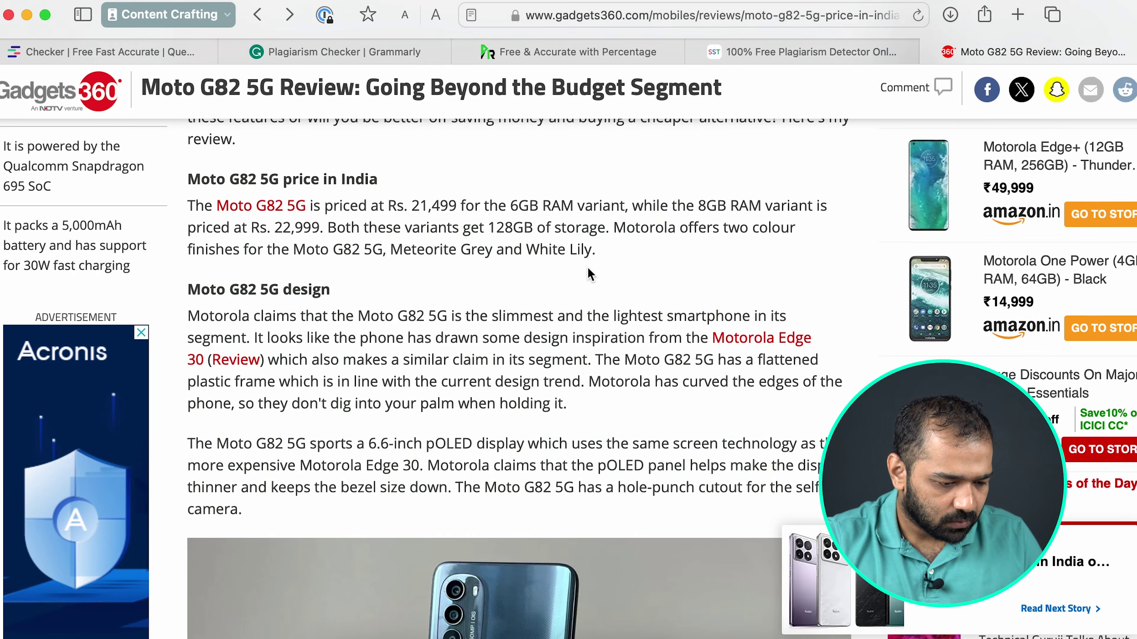
scroll(587, 274, down, 4)
drag(187, 171, 601, 461)
scroll(475, 474, down, 2)
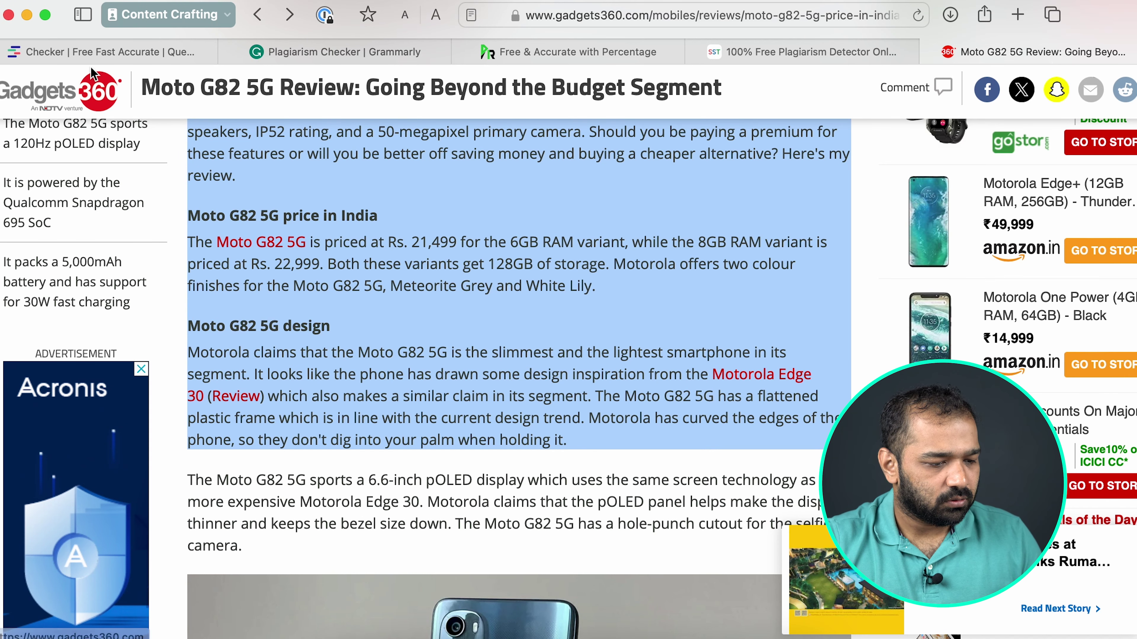
Step: Paste the copied review paragraphs into Quetext's text box
click(99, 52)
click(424, 356)
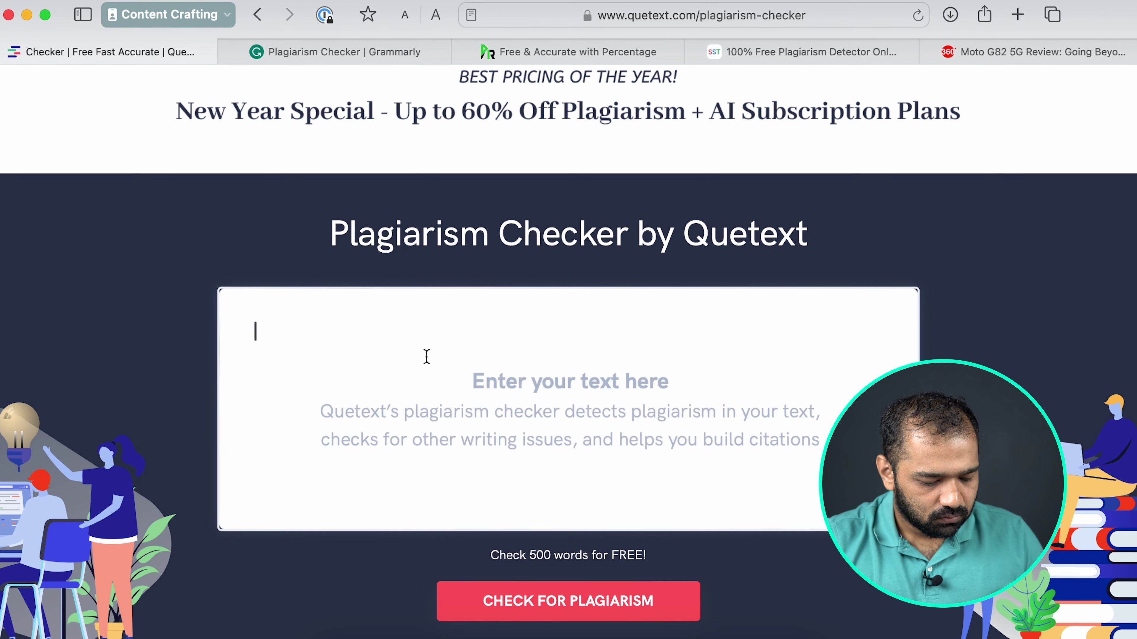
key(super+v)
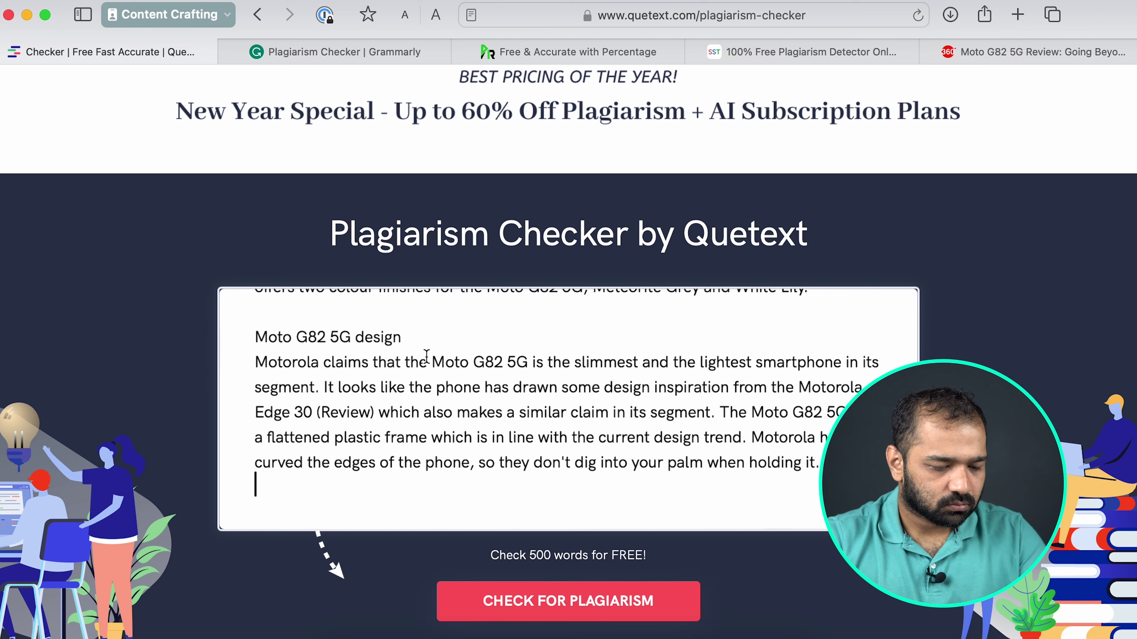
Step: Run the Quetext plagiarism check on the pasted review passage
click(591, 605)
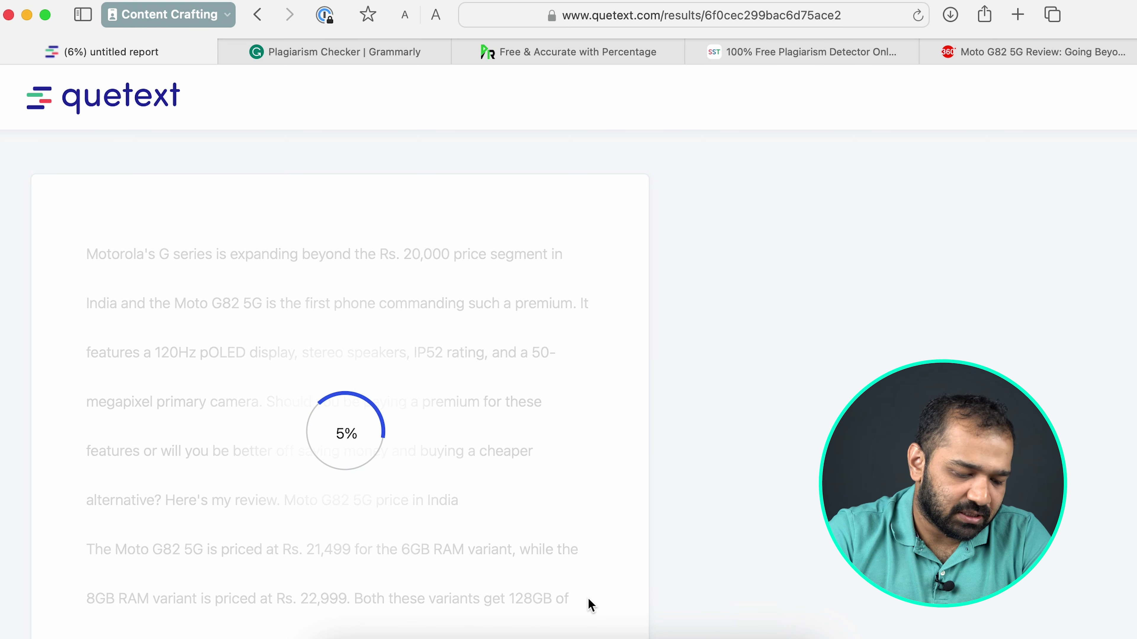
scroll(588, 597, down, 3)
scroll(589, 597, down, 8)
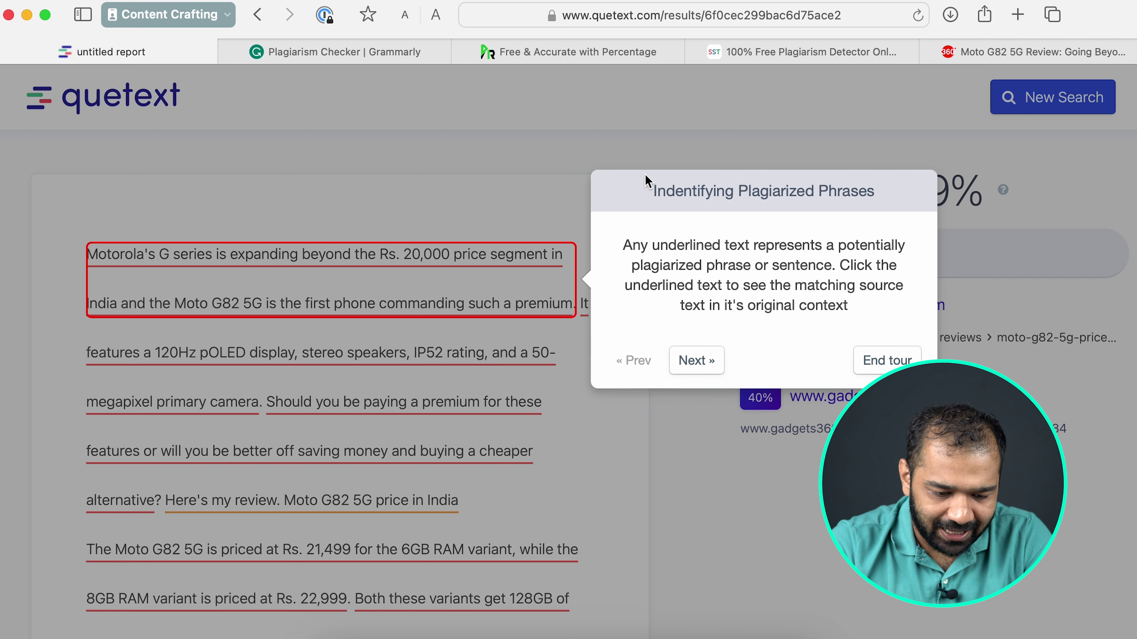
Step: Dismiss the report tour and scroll through the 99% report's gadgets360.com matches
click(872, 363)
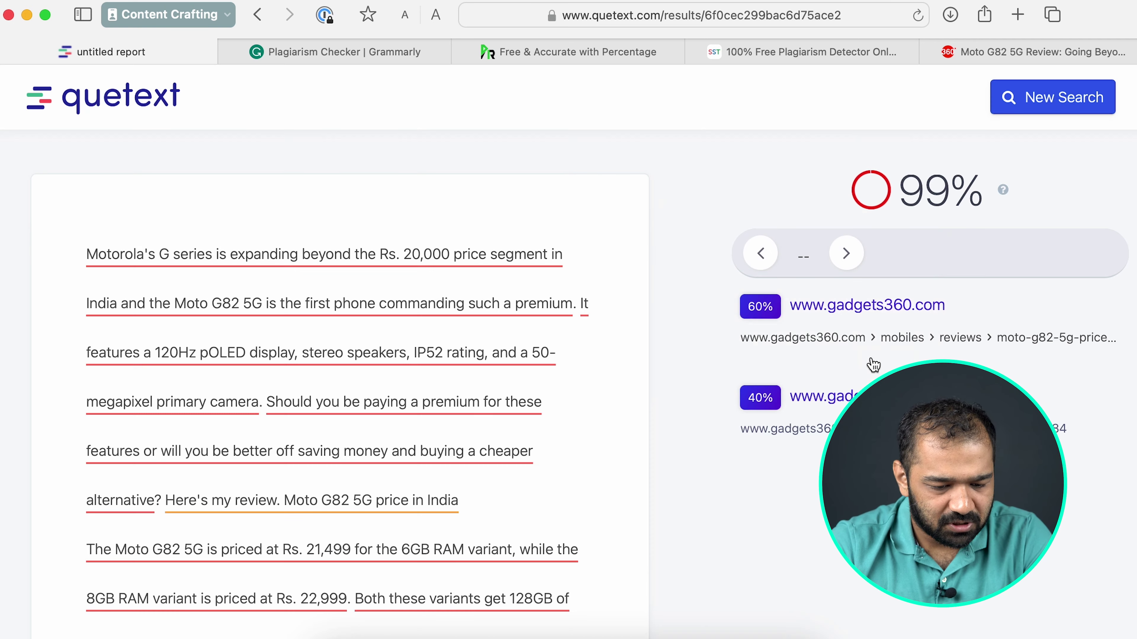
scroll(556, 376, down, 3)
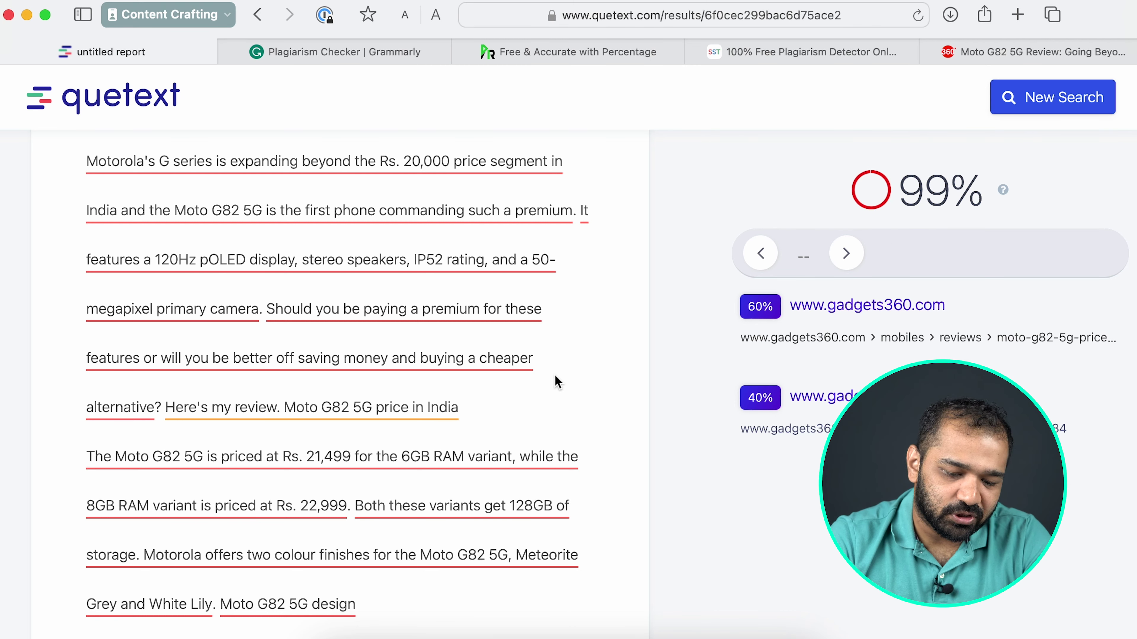
scroll(555, 376, up, 1)
scroll(557, 423, down, 6)
scroll(559, 428, down, 2)
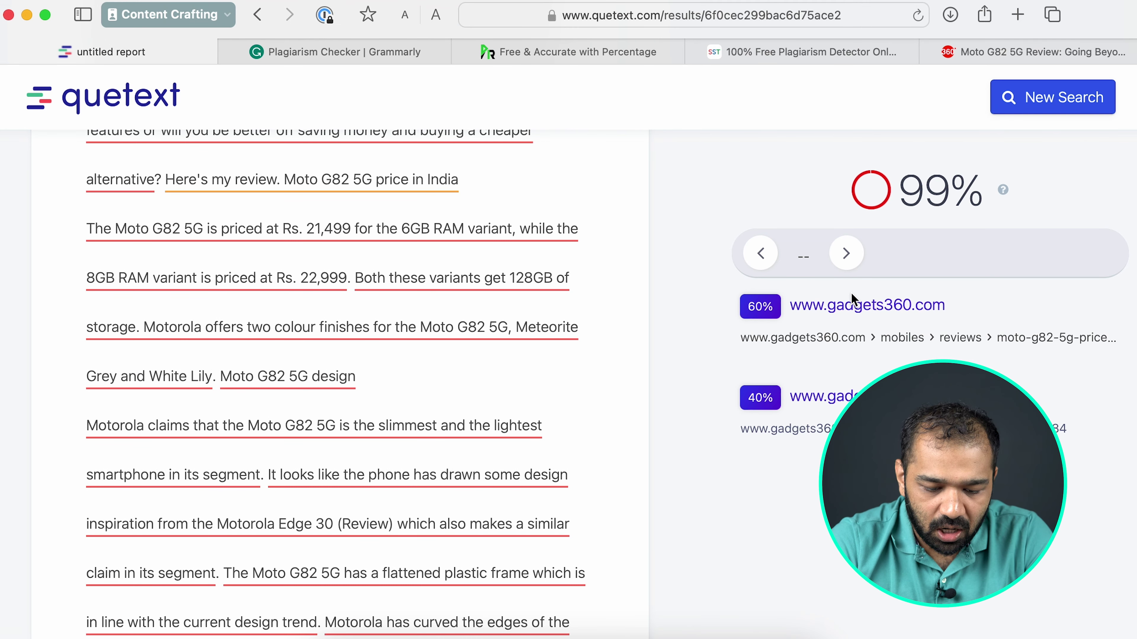
scroll(448, 399, down, 3)
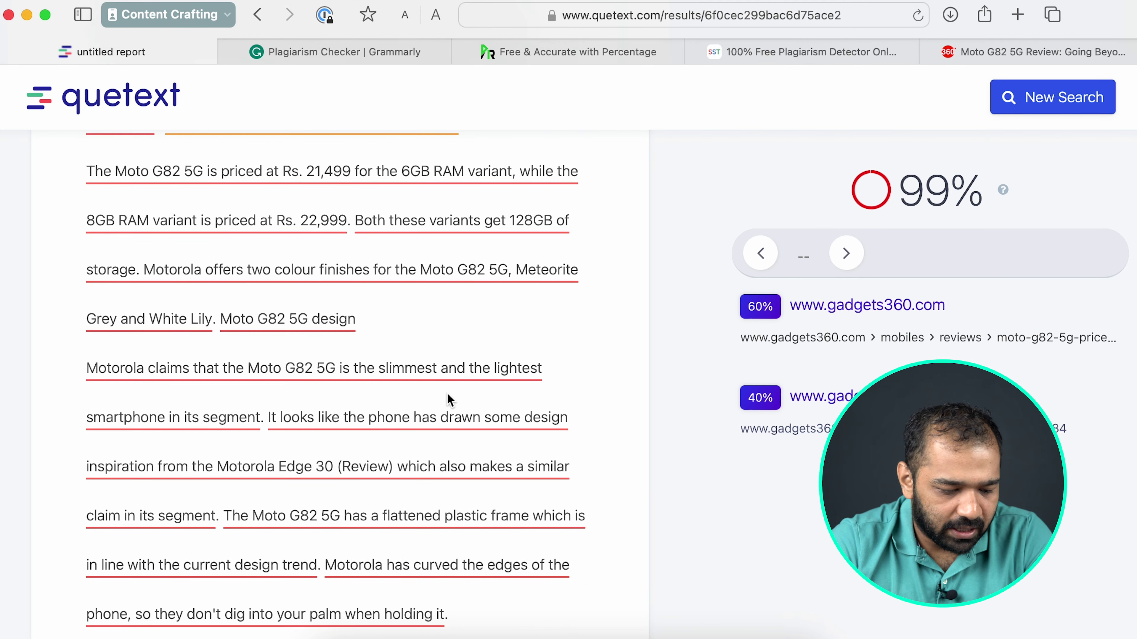
scroll(450, 400, up, 3)
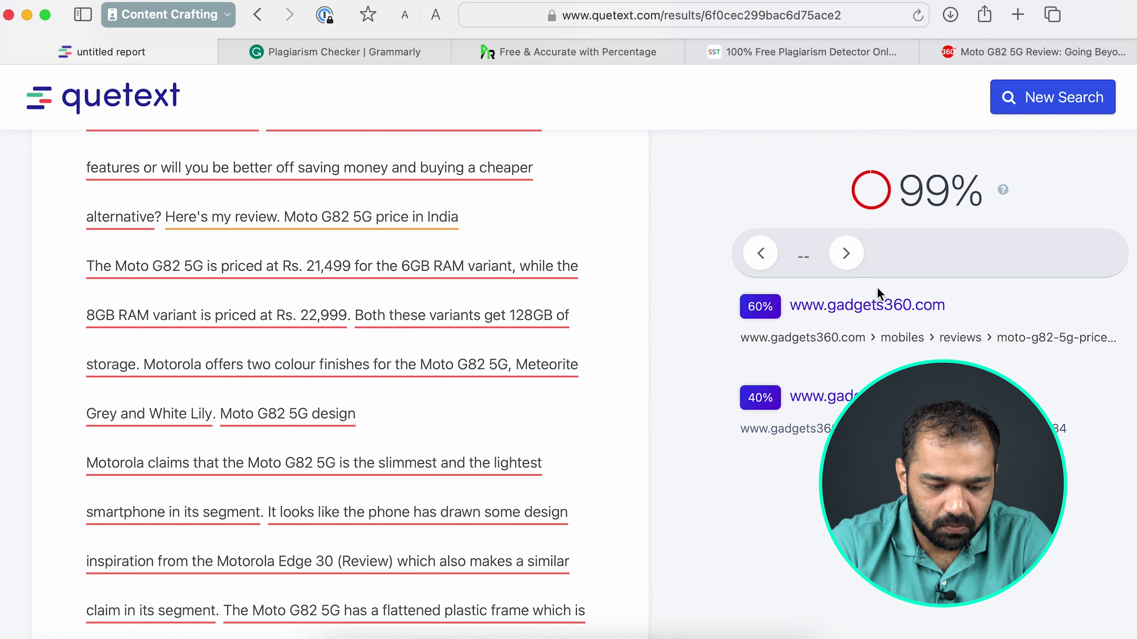
Step: Open the gadgets360.com match details on the report
click(870, 309)
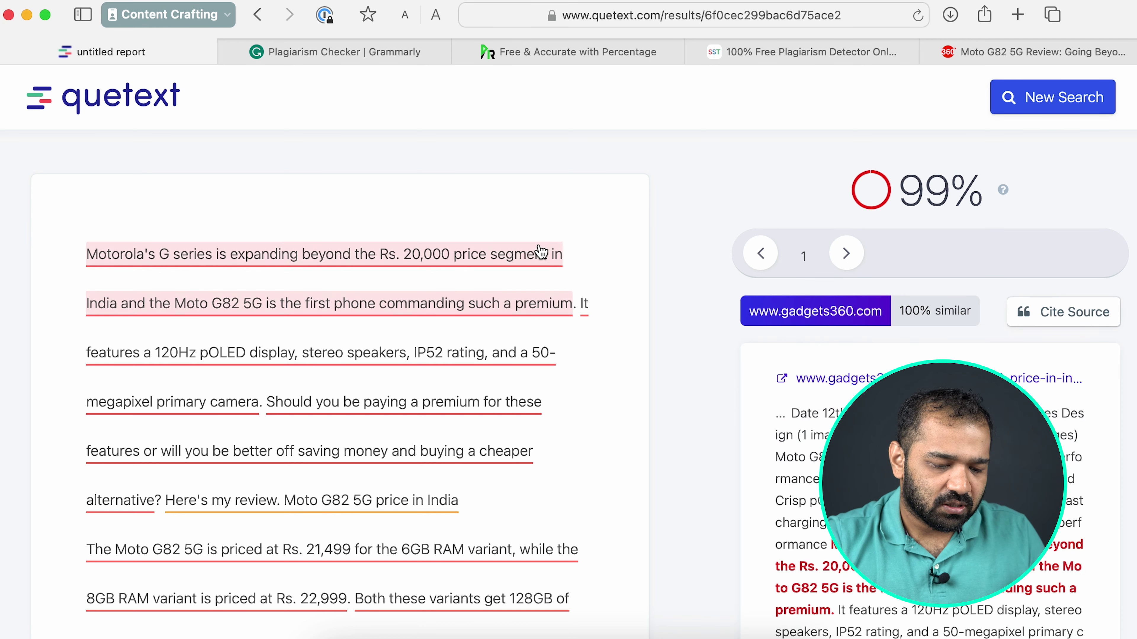
key(super+a)
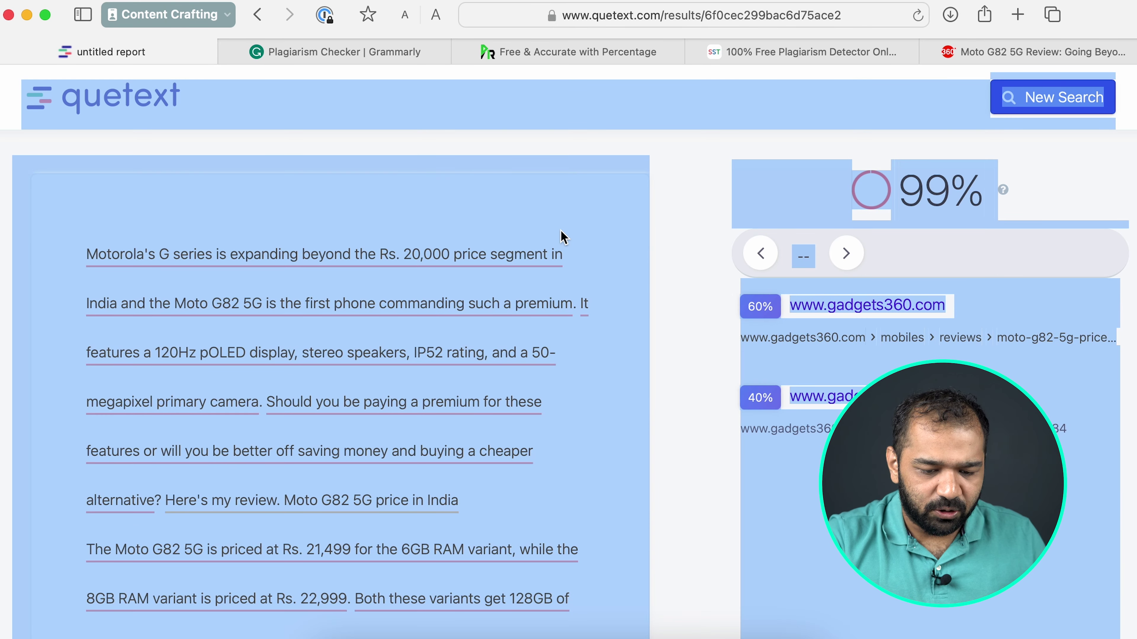
click(629, 247)
Step: Start a new search, dismiss the signup prompt and delete the old review text
click(1046, 111)
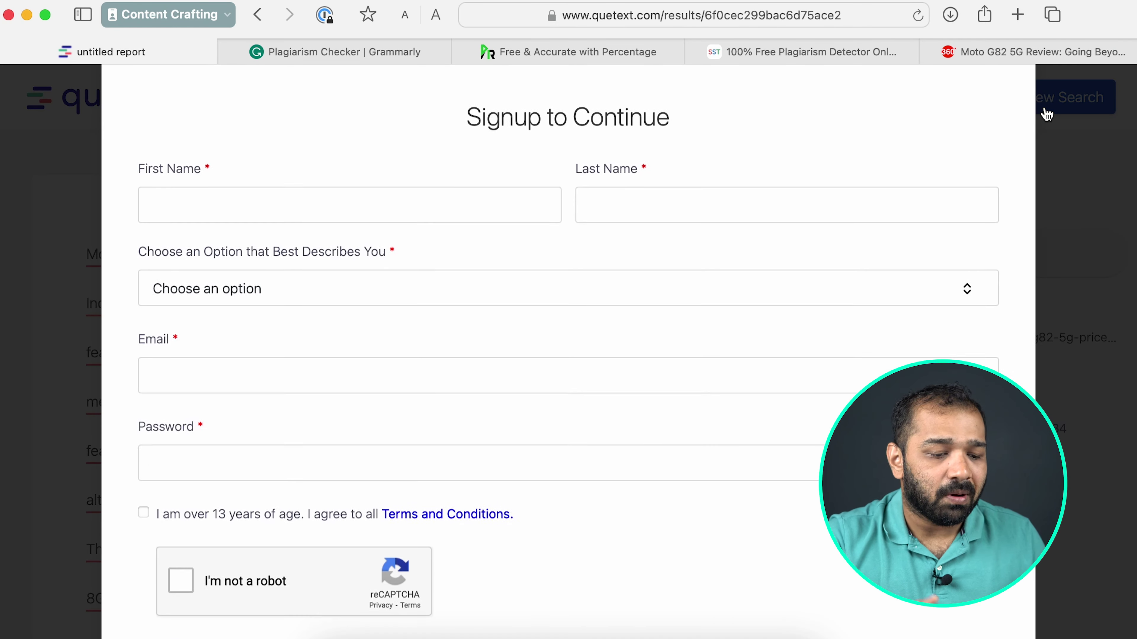
click(80, 247)
scroll(80, 247, left, 5)
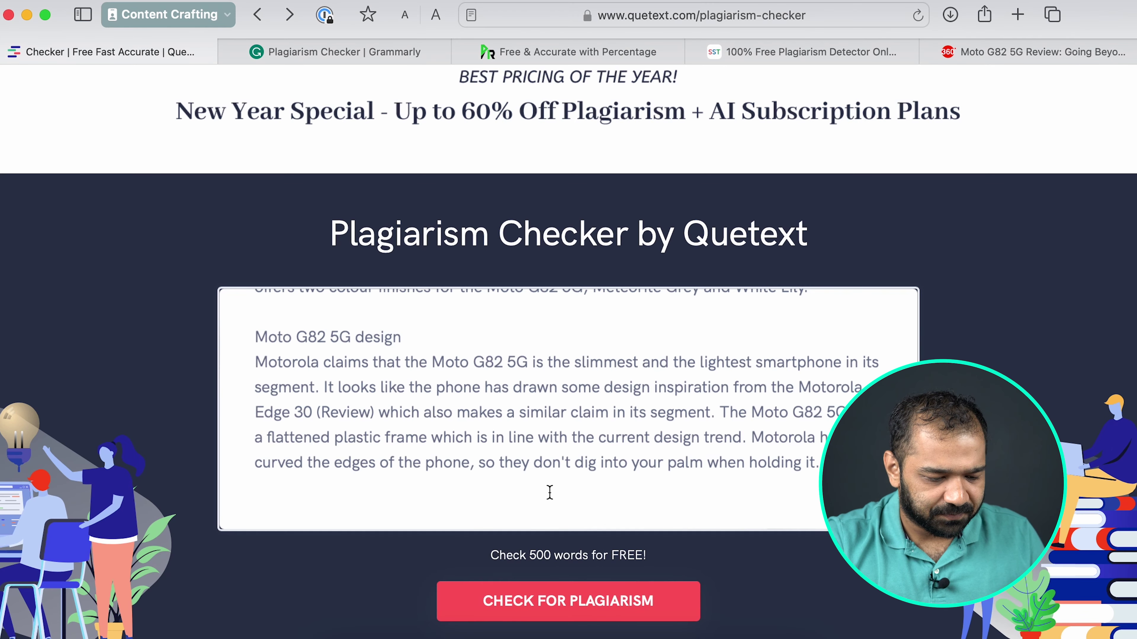
key(super+a)
key(BackSpace)
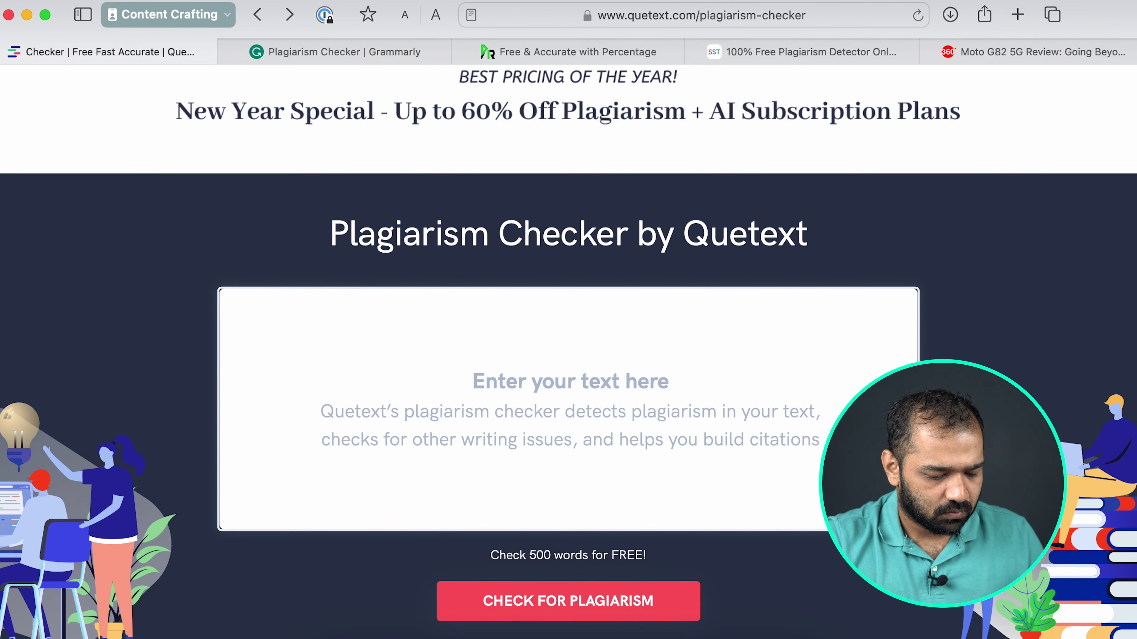
Step: Copy the journalism ethics article from WordCounter into Quetext and start the plagiarism check
key(super+grave)
key(super+a)
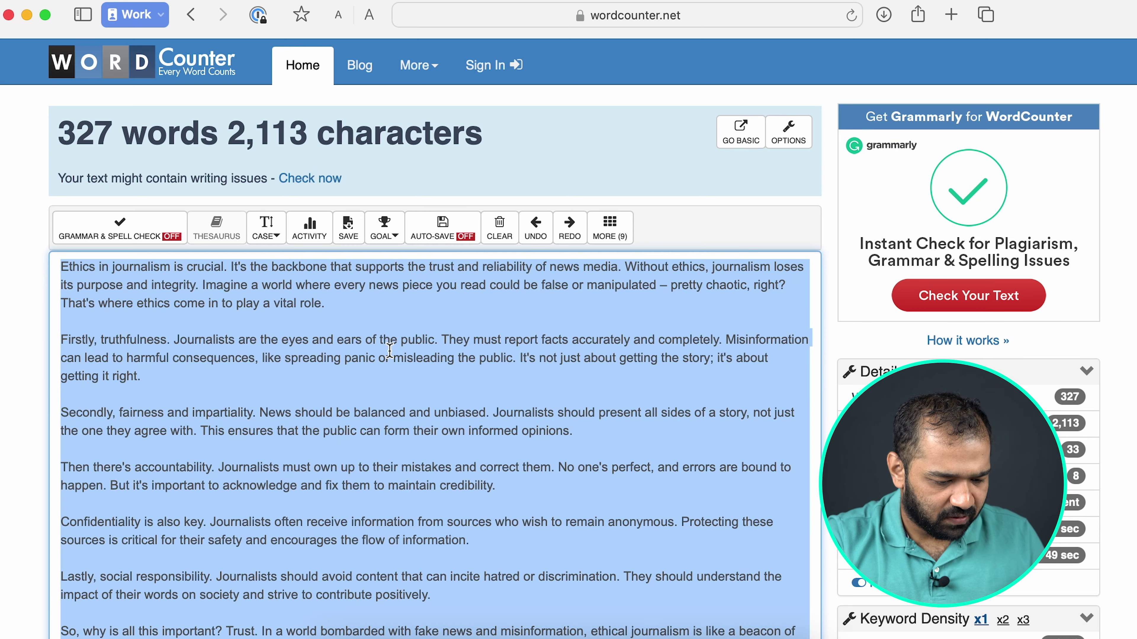
key(super+grave)
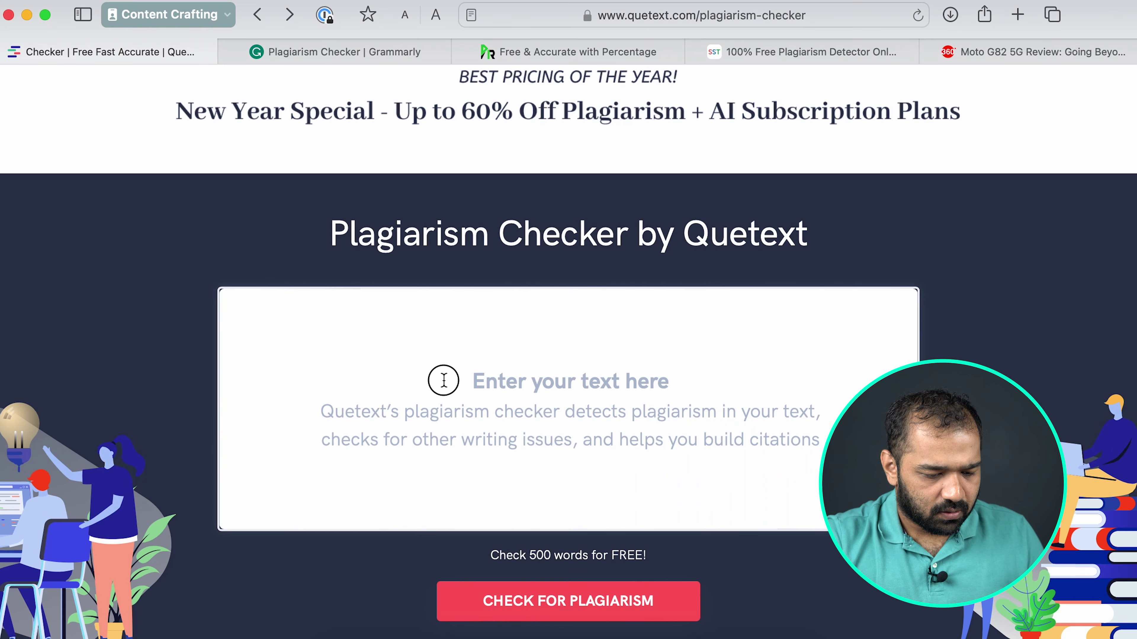
key(super+v)
scroll(448, 394, up, 15)
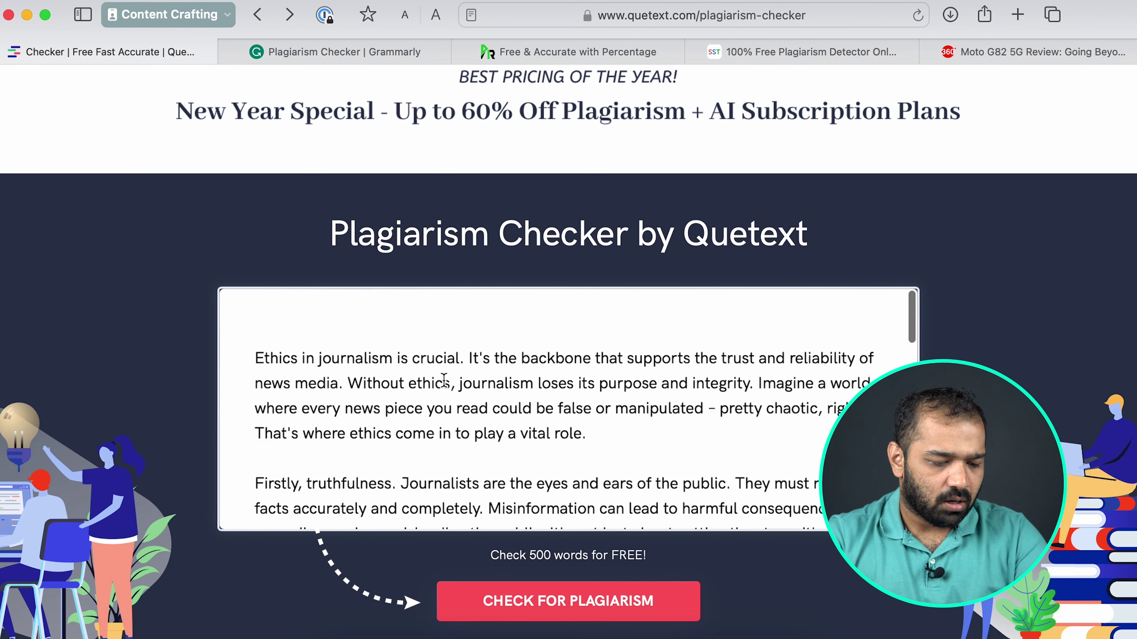
click(506, 607)
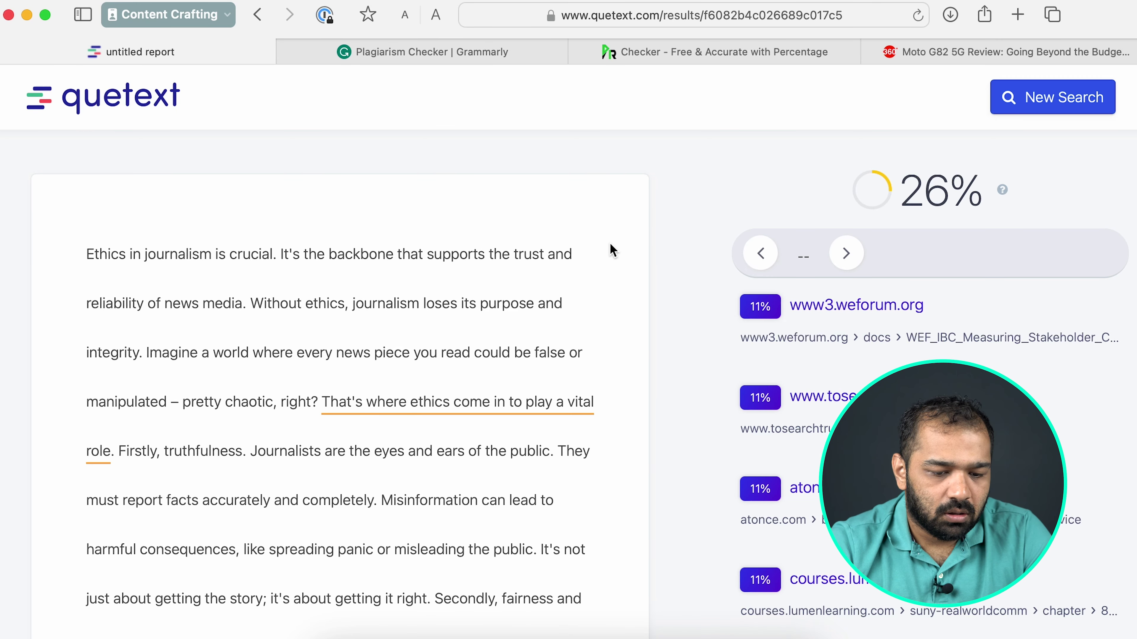
Step: View sources for the lumenlearning, 'No one's perfect' and acknowledge-and-fix matches
scroll(611, 246, down, 3)
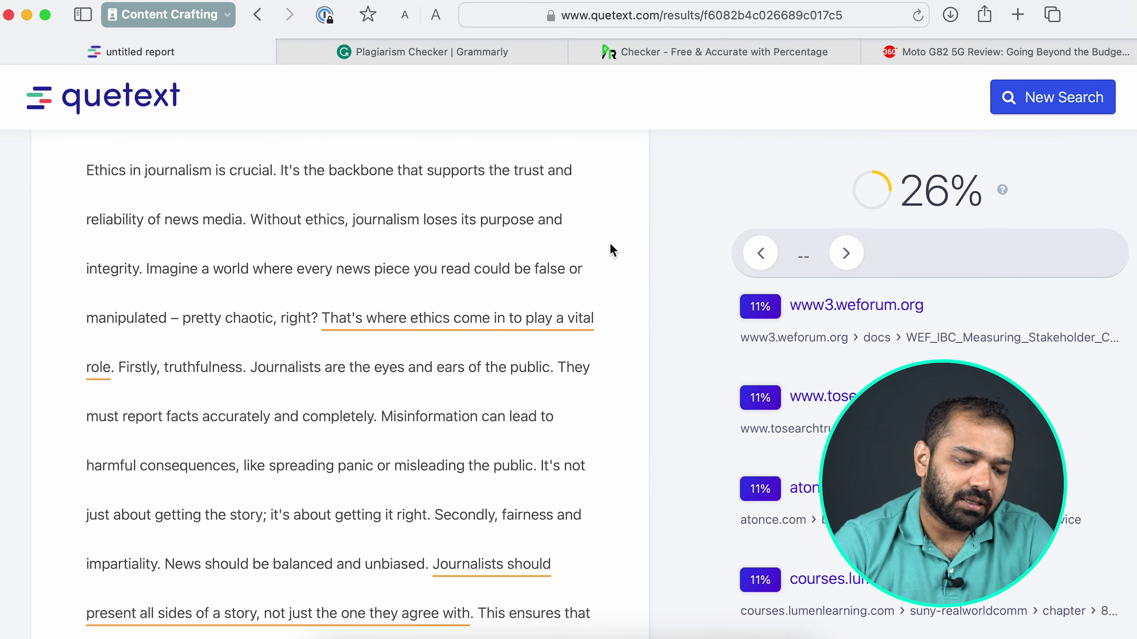
scroll(610, 244, up, 3)
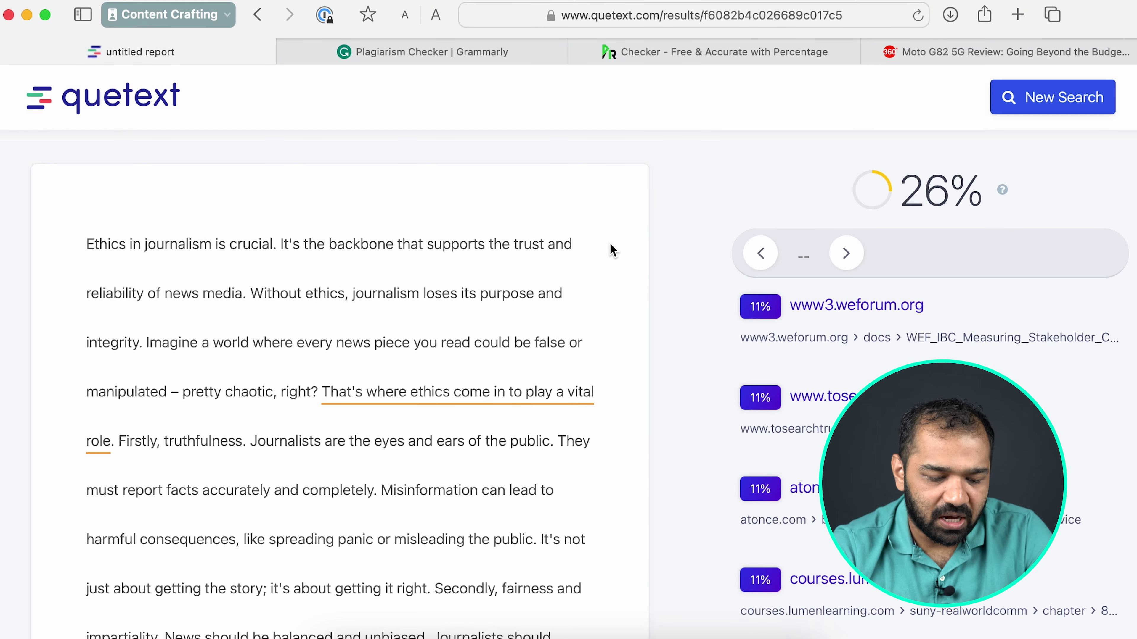
scroll(610, 244, down, 3)
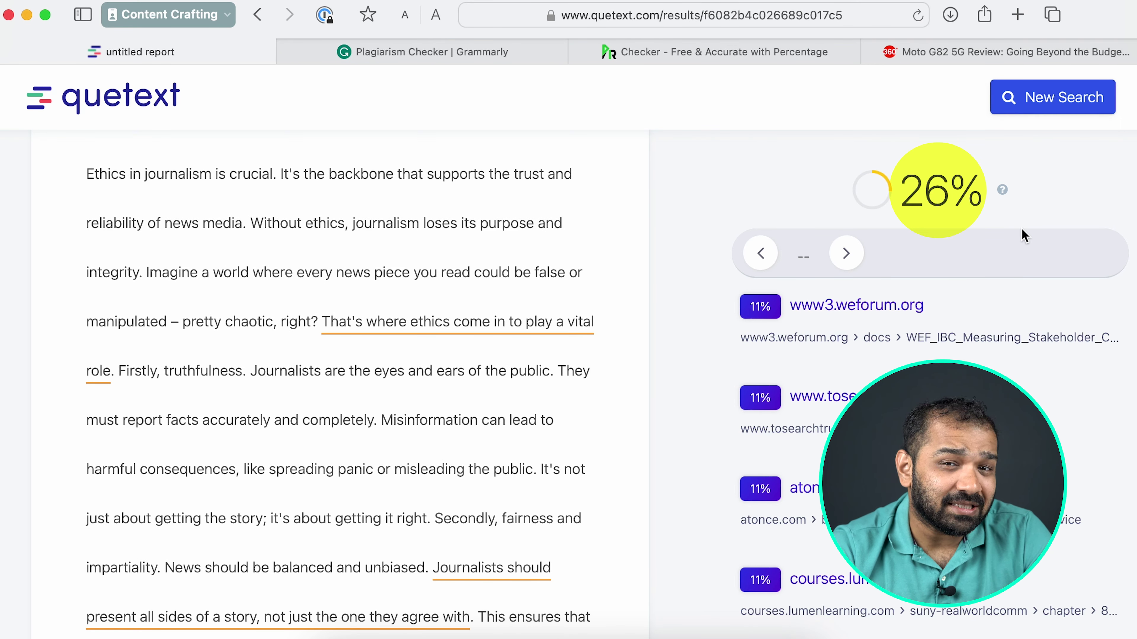
click(452, 279)
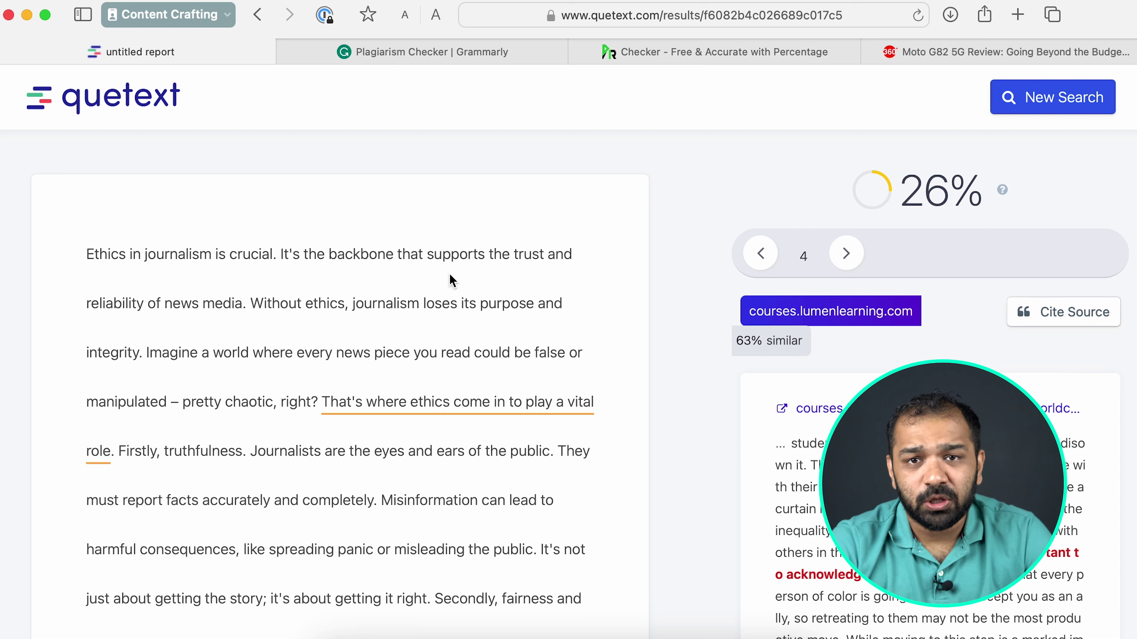
scroll(452, 280, down, 4)
scroll(452, 279, down, 10)
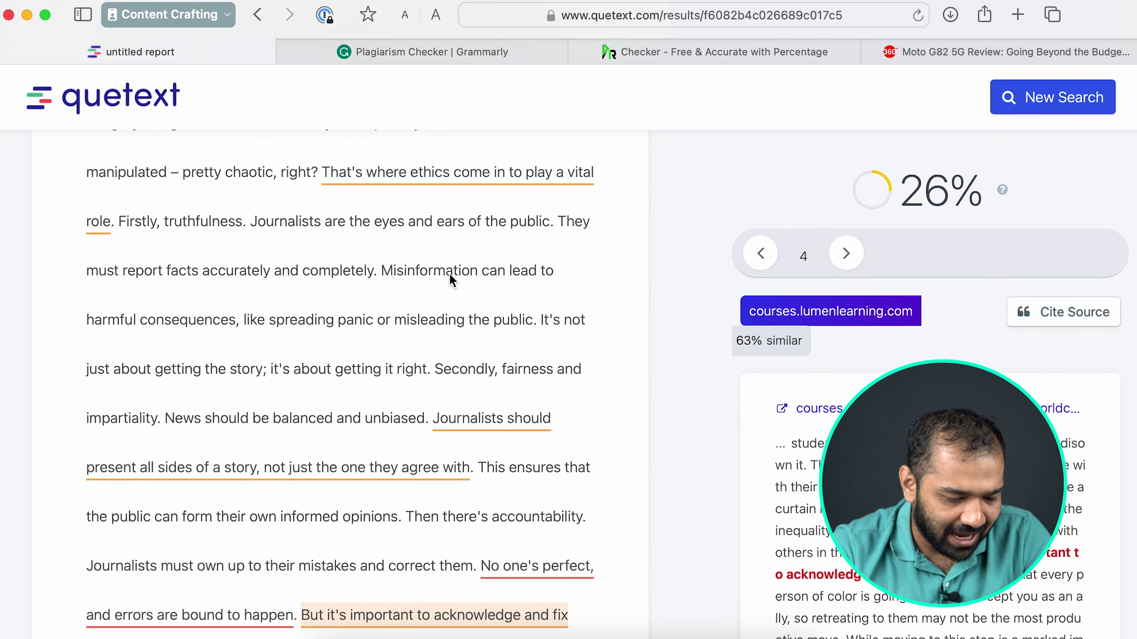
click(523, 436)
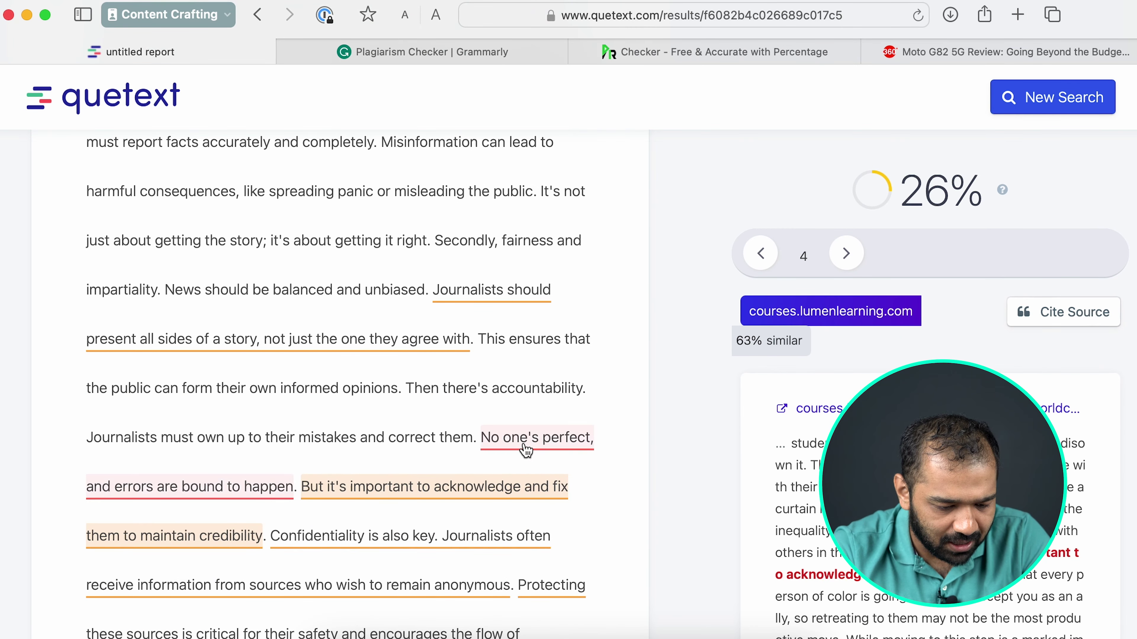
scroll(940, 448, down, 2)
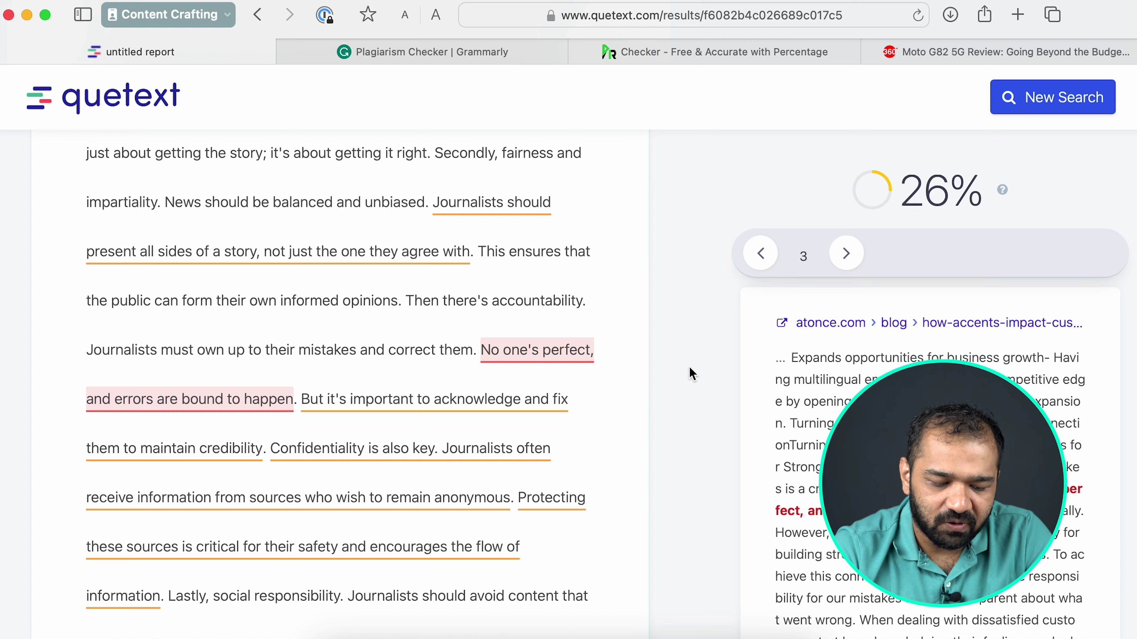
click(543, 408)
scroll(546, 414, down, 1)
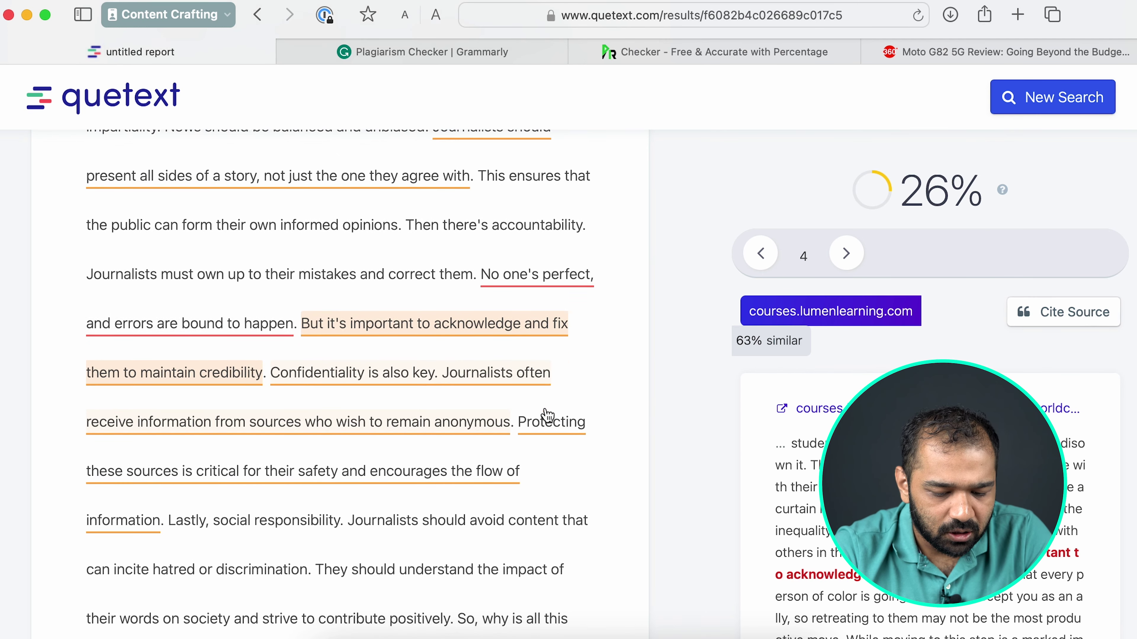
scroll(546, 415, down, 1)
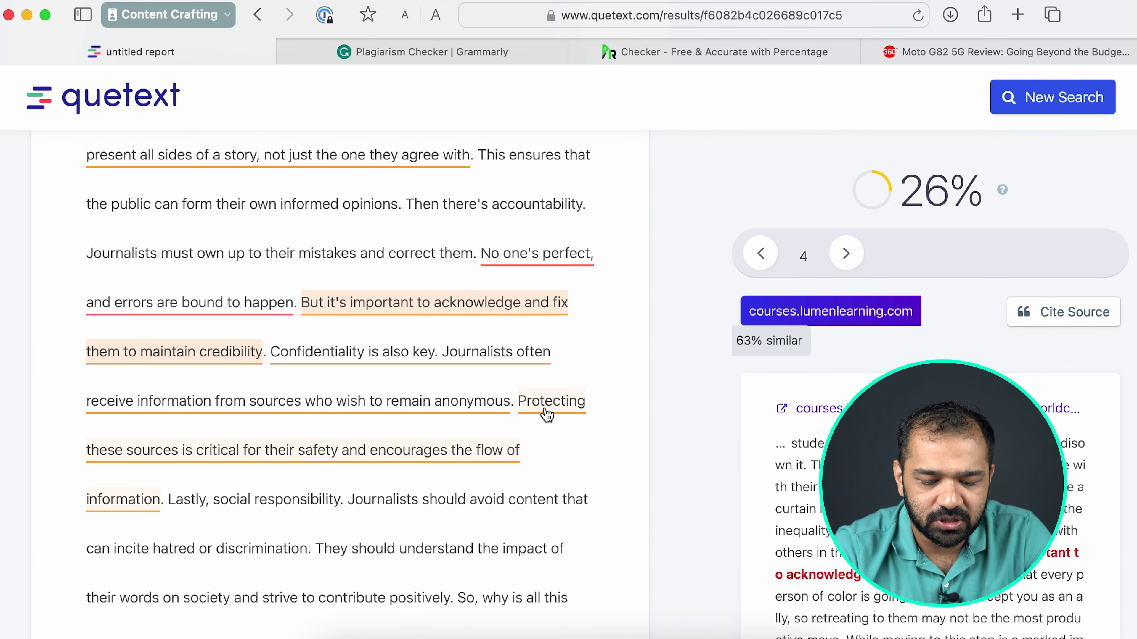
mouse_move(546, 415)
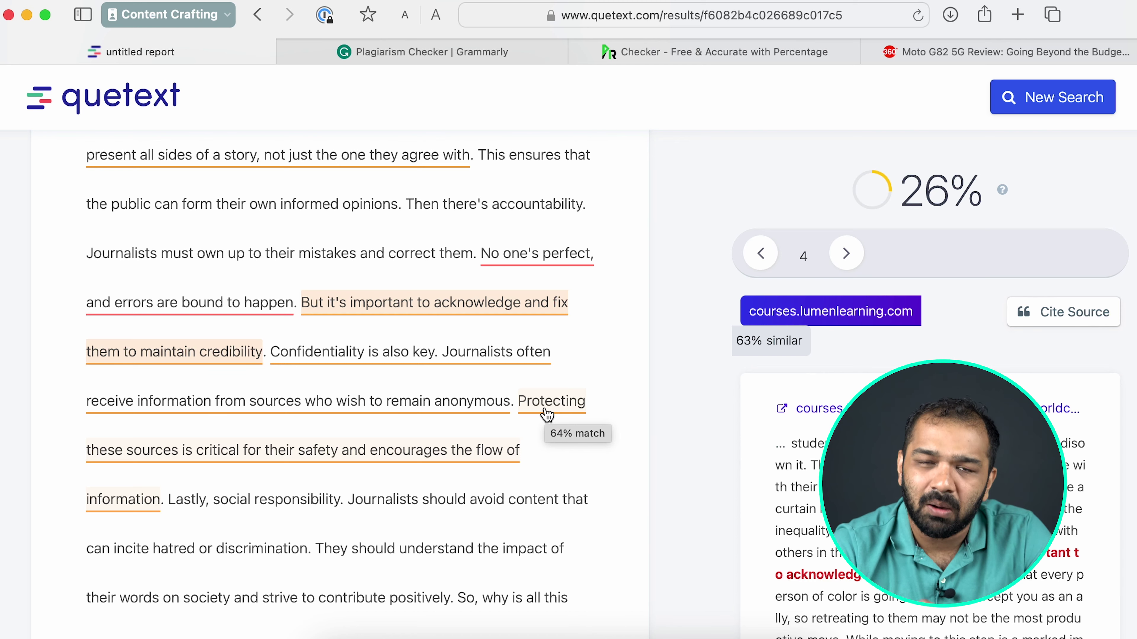
scroll(546, 415, down, 10)
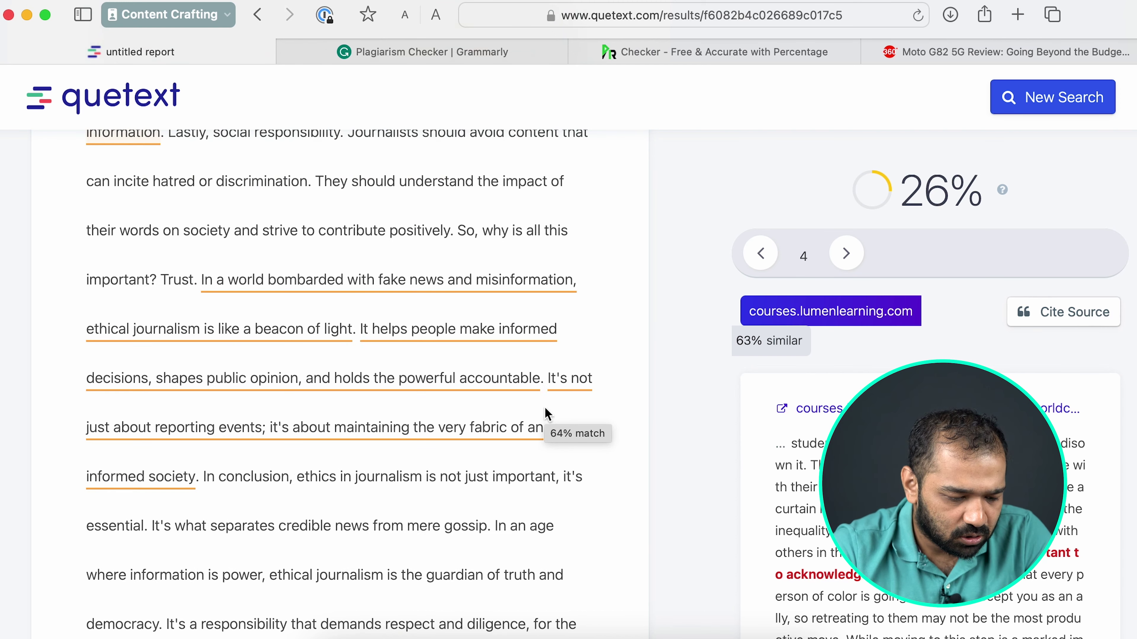
click(545, 414)
Step: View sources for the reporting-events, informed-decisions, fake-news and 'No one's perfect' matches
click(500, 363)
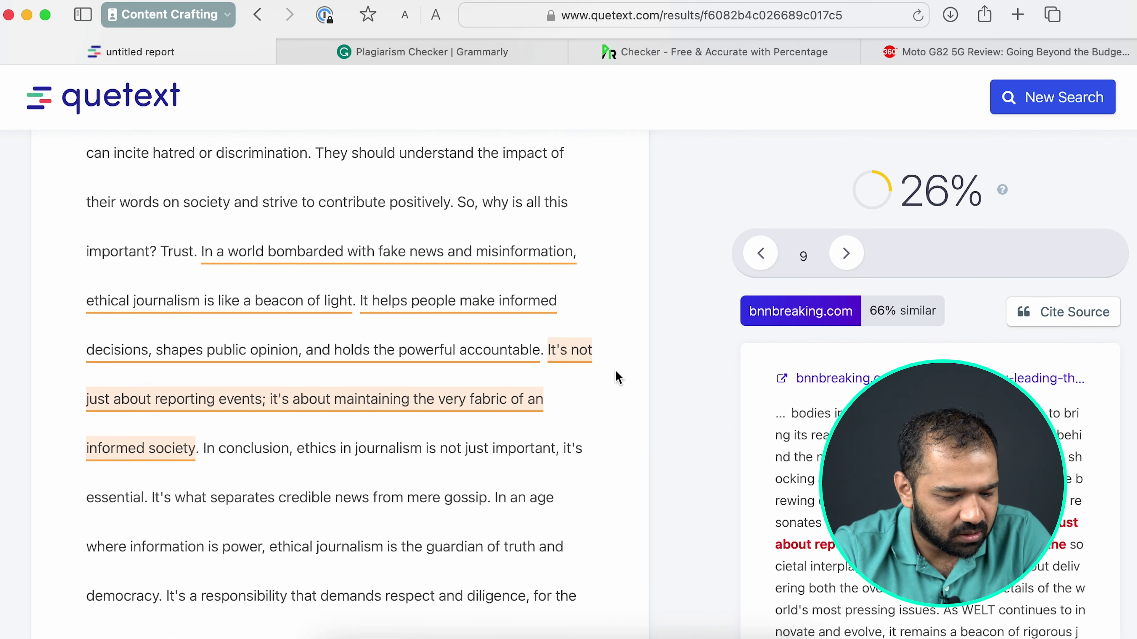
click(497, 353)
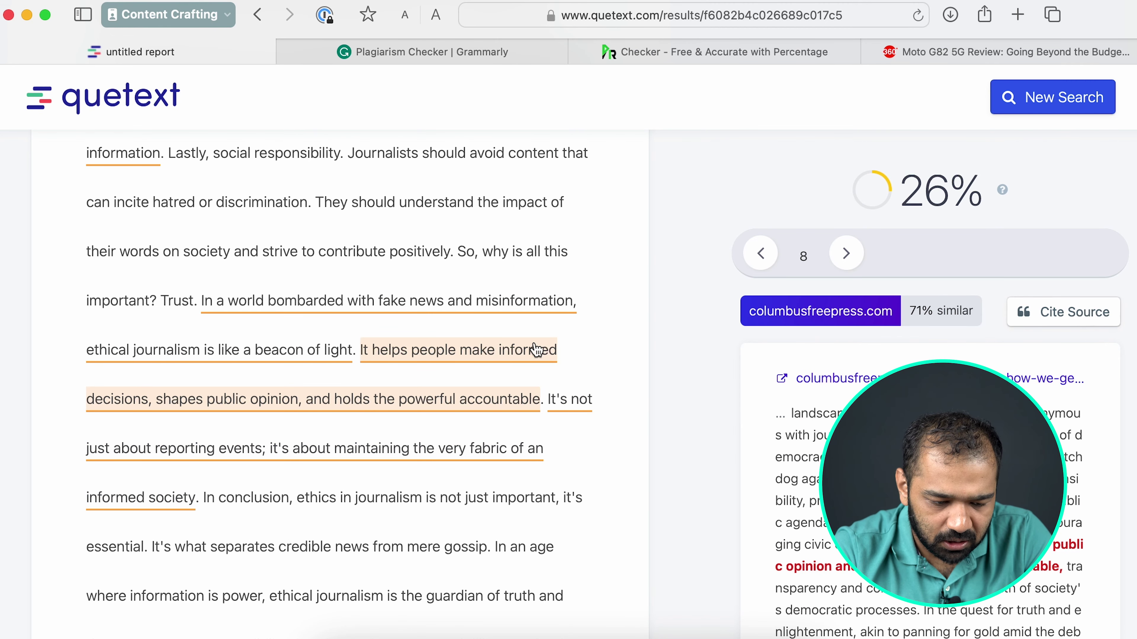
click(389, 302)
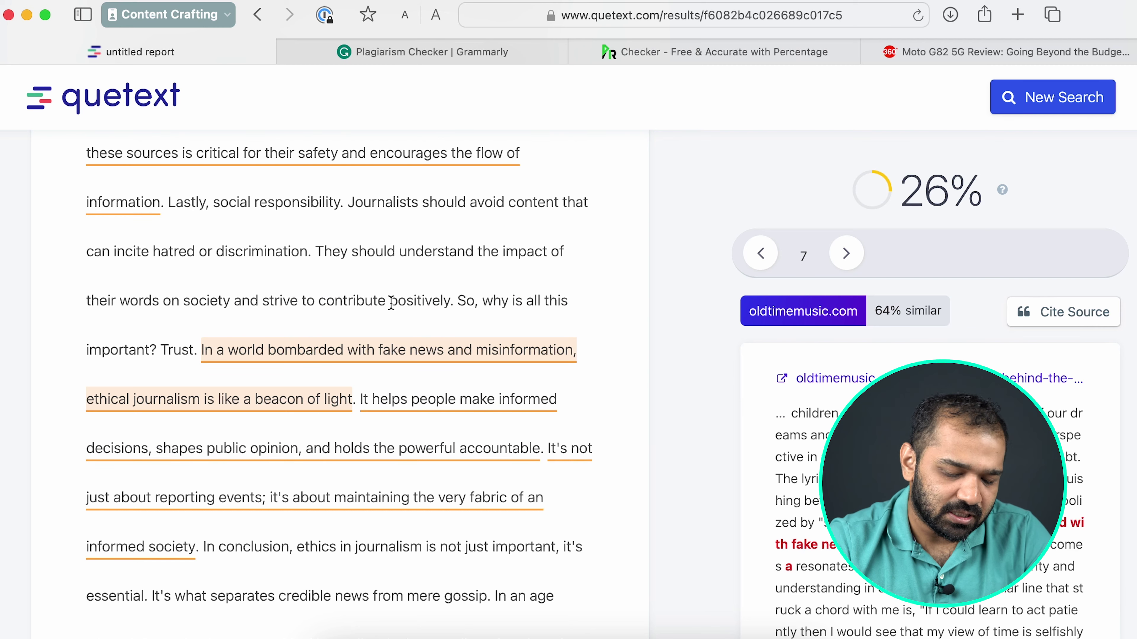
scroll(390, 303, up, 10)
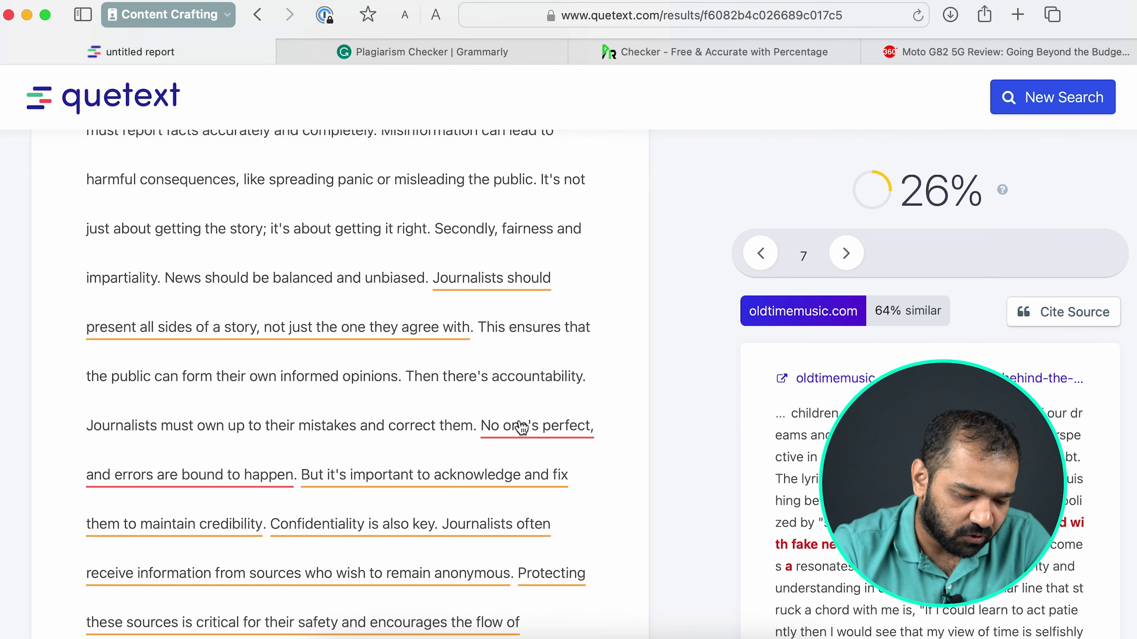
click(521, 429)
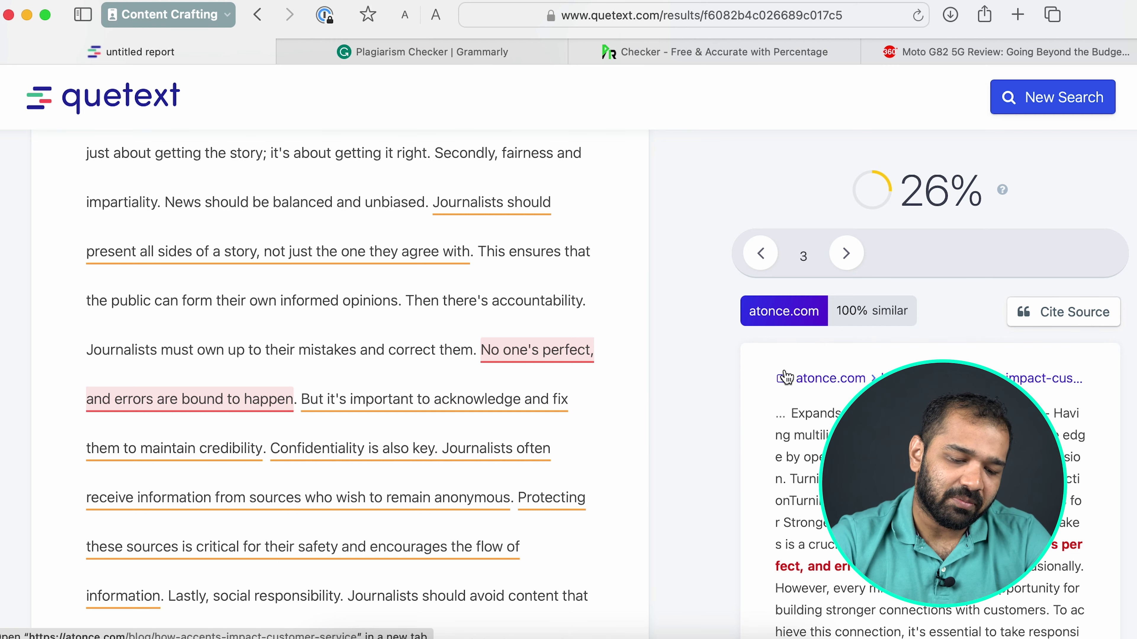
click(534, 401)
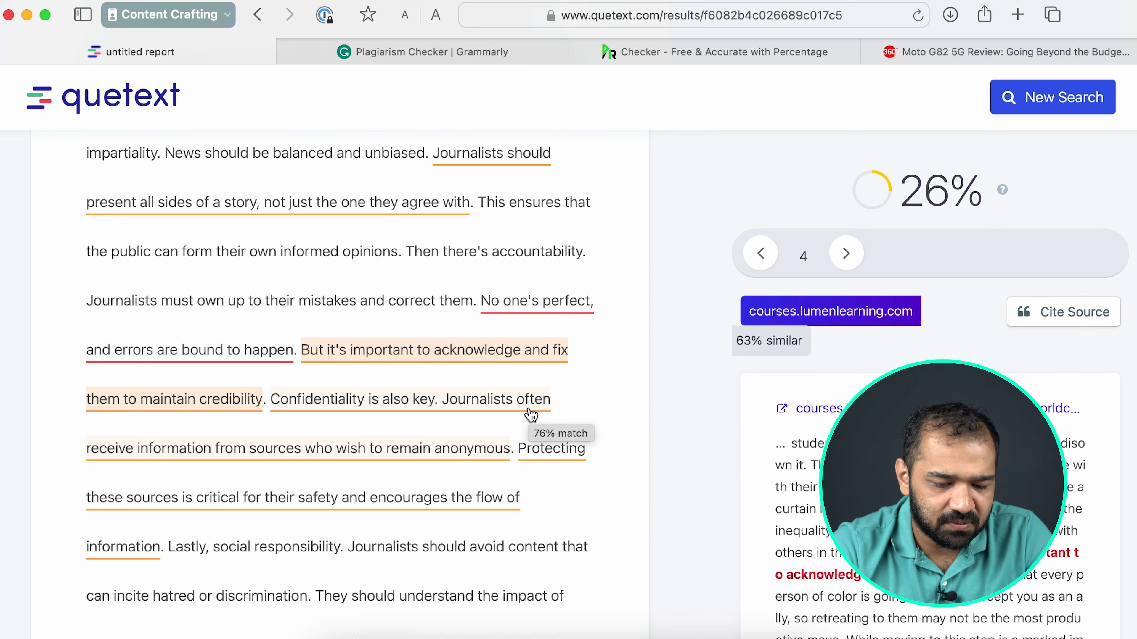
scroll(531, 415, down, 15)
scroll(530, 413, up, 20)
scroll(531, 414, up, 7)
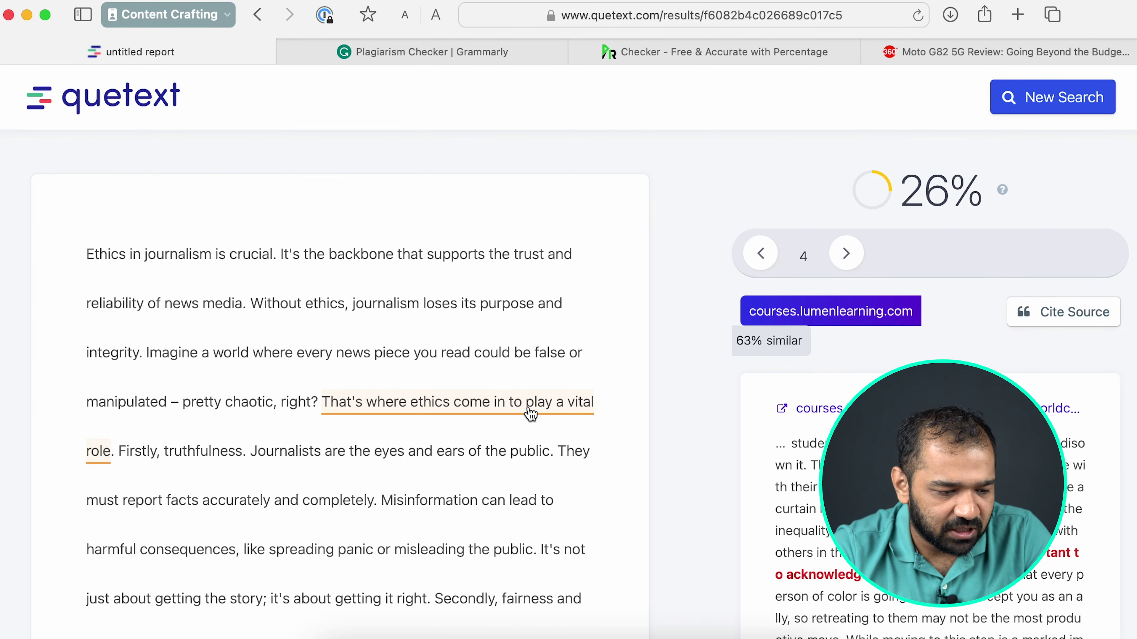
mouse_move(530, 414)
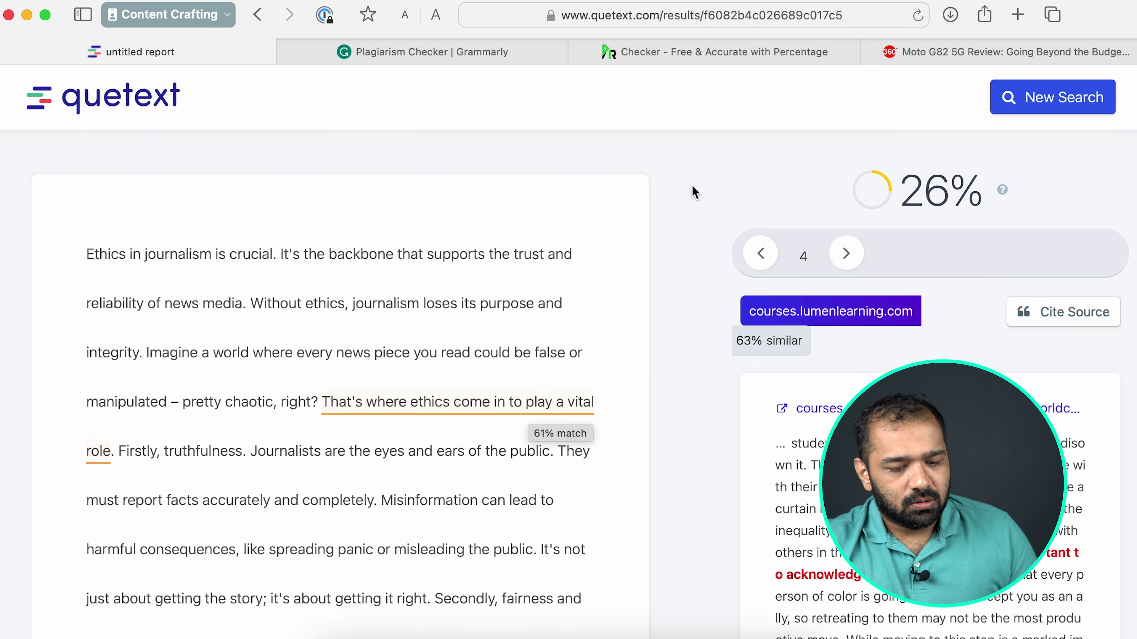
Step: Bring up copy options for the selected Moto G82 5G review text on Gadgets 360
mouse_move(342, 60)
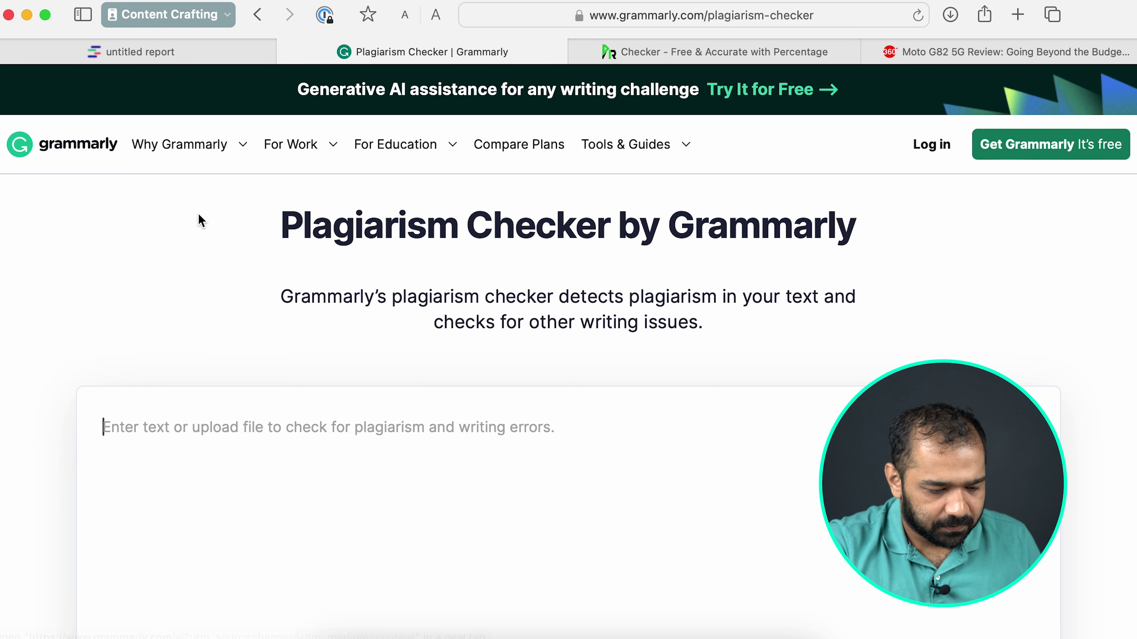
click(971, 52)
right_click(500, 159)
Step: Copy the review text and paste it into Grammarly's plagiarism checker box
click(554, 310)
click(441, 52)
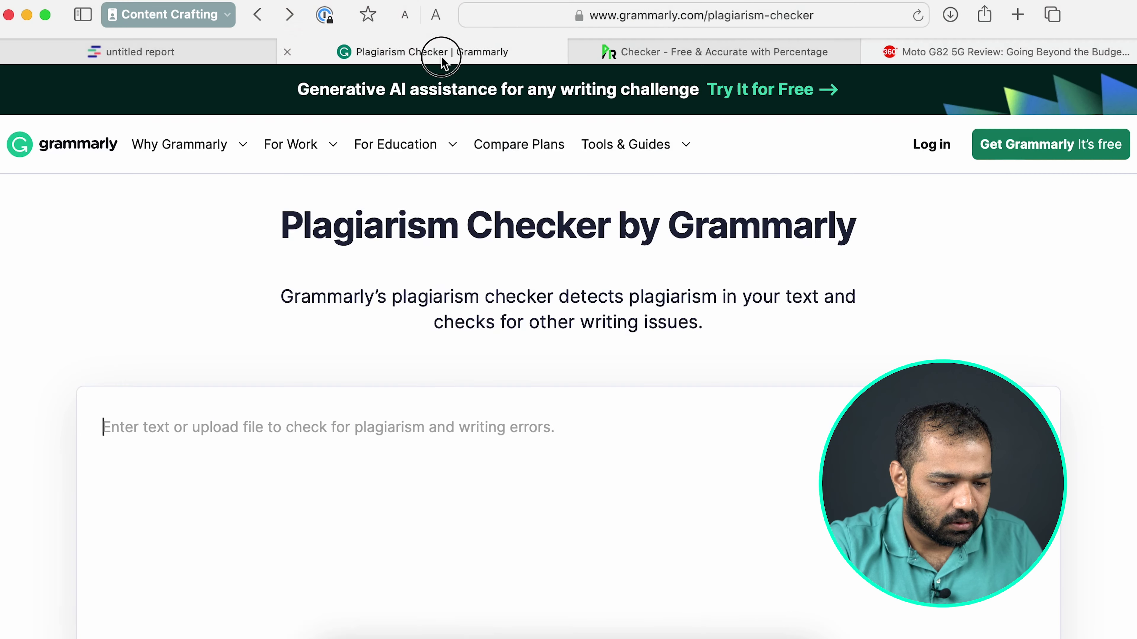
click(336, 567)
key(super+v)
scroll(539, 451, down, 5)
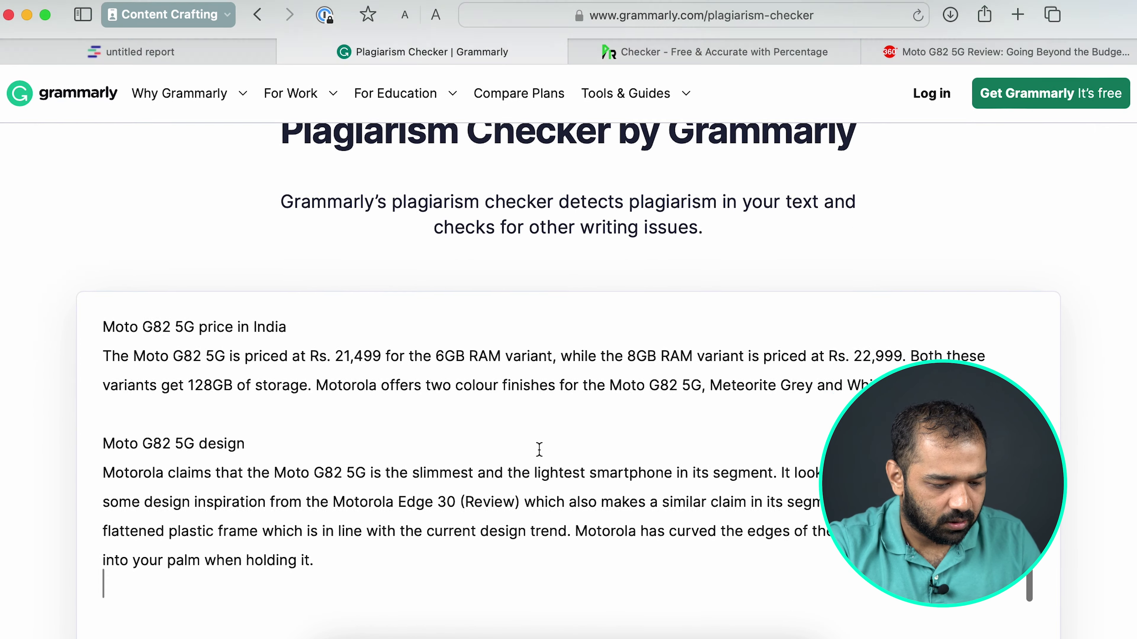
scroll(539, 452, up, 4)
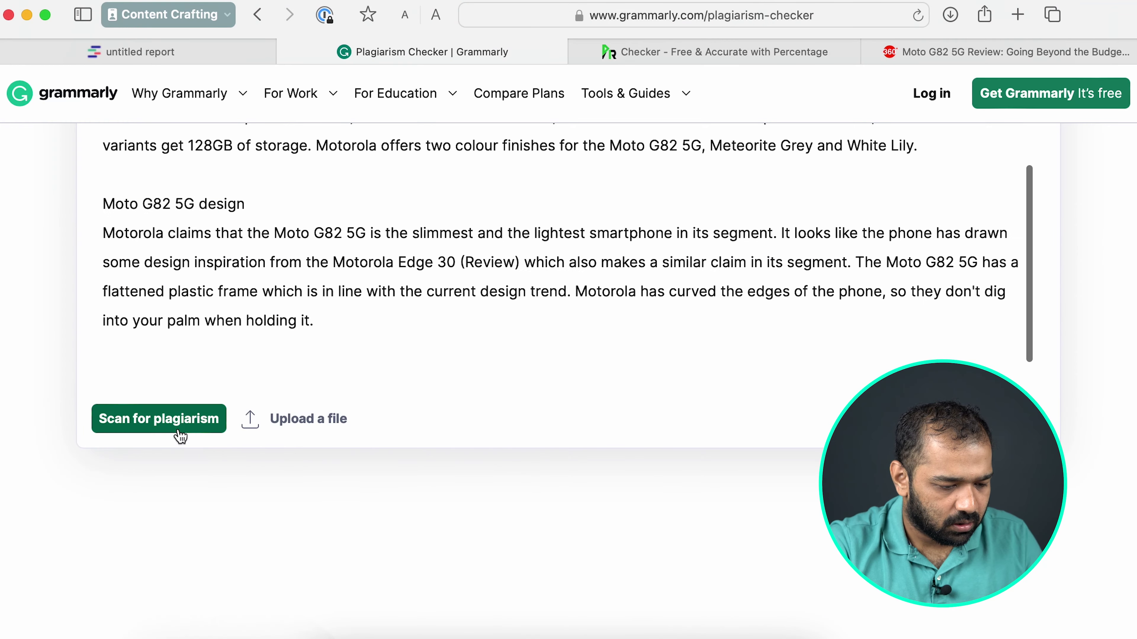
Step: Scan for plagiarism and review the significant-plagiarism result with 11 writing issues
click(153, 429)
scroll(153, 432, up, 10)
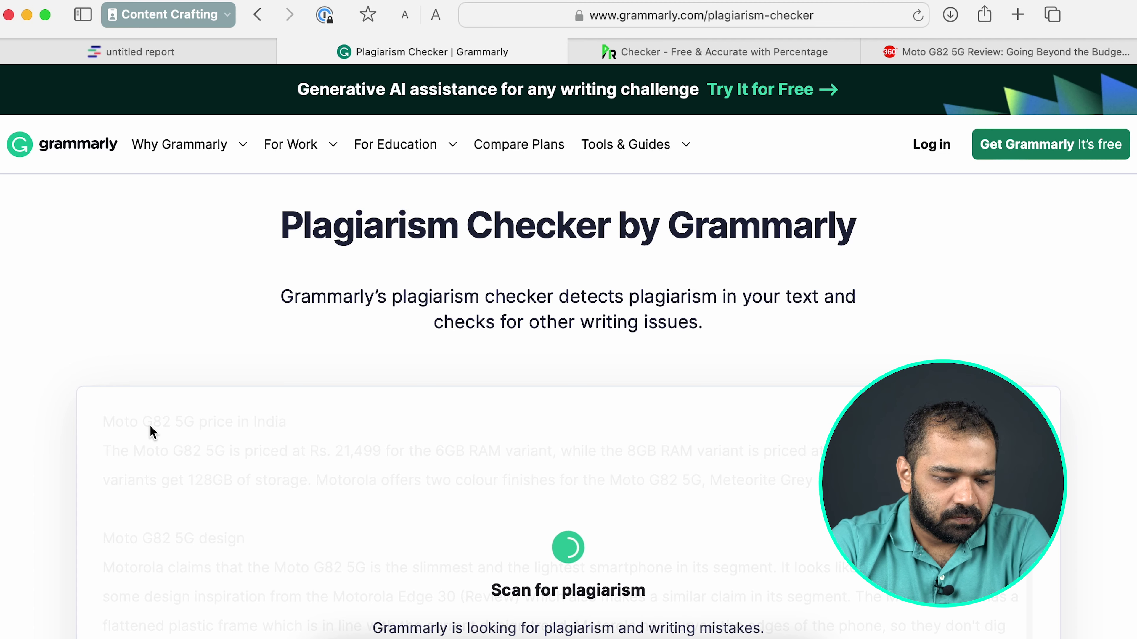
scroll(152, 433, down, 10)
scroll(152, 432, down, 6)
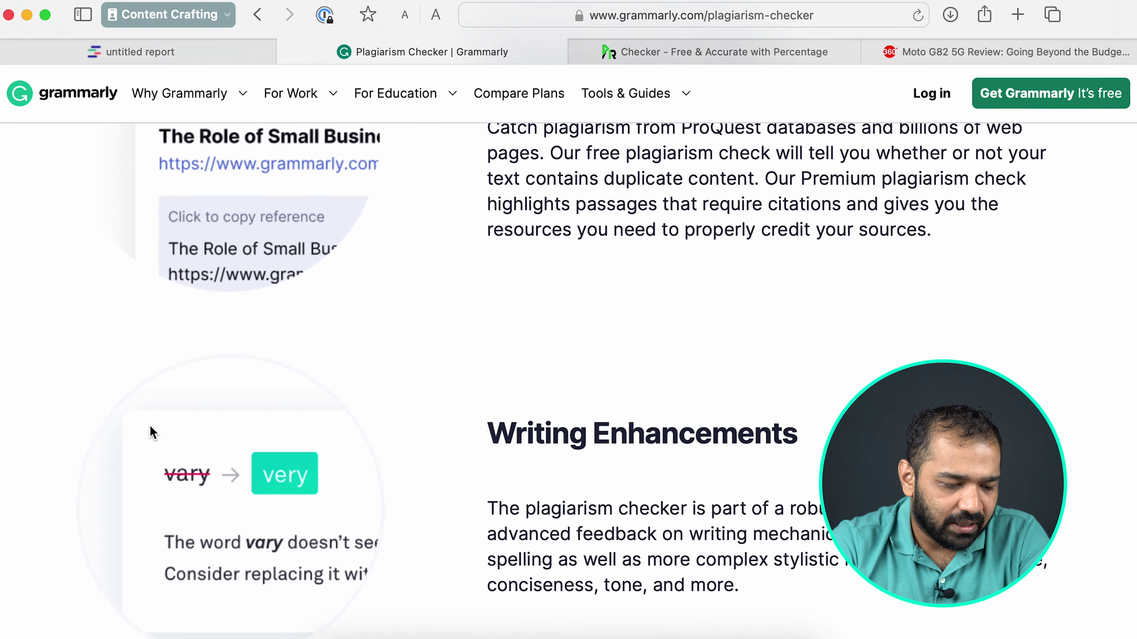
scroll(153, 432, down, 10)
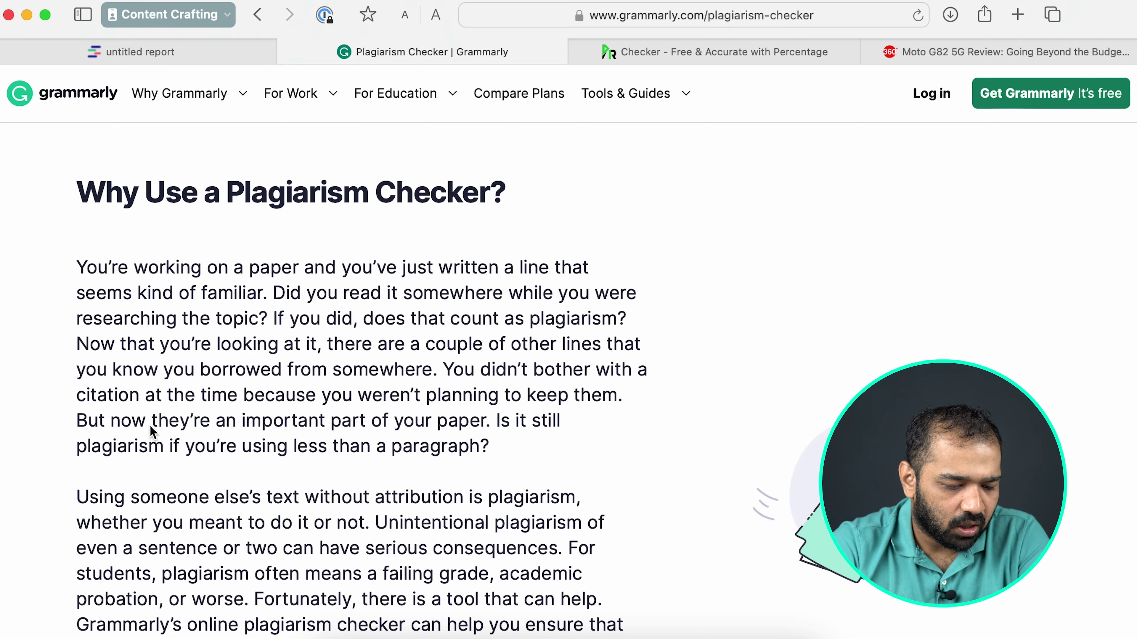
scroll(150, 425, up, 20)
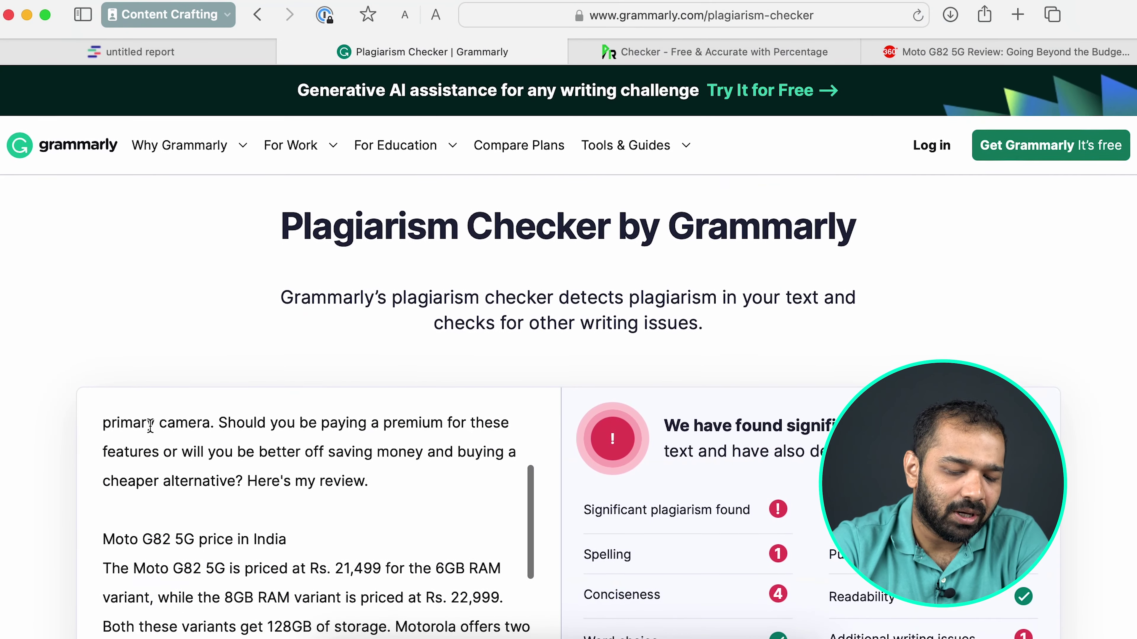
scroll(150, 424, up, 5)
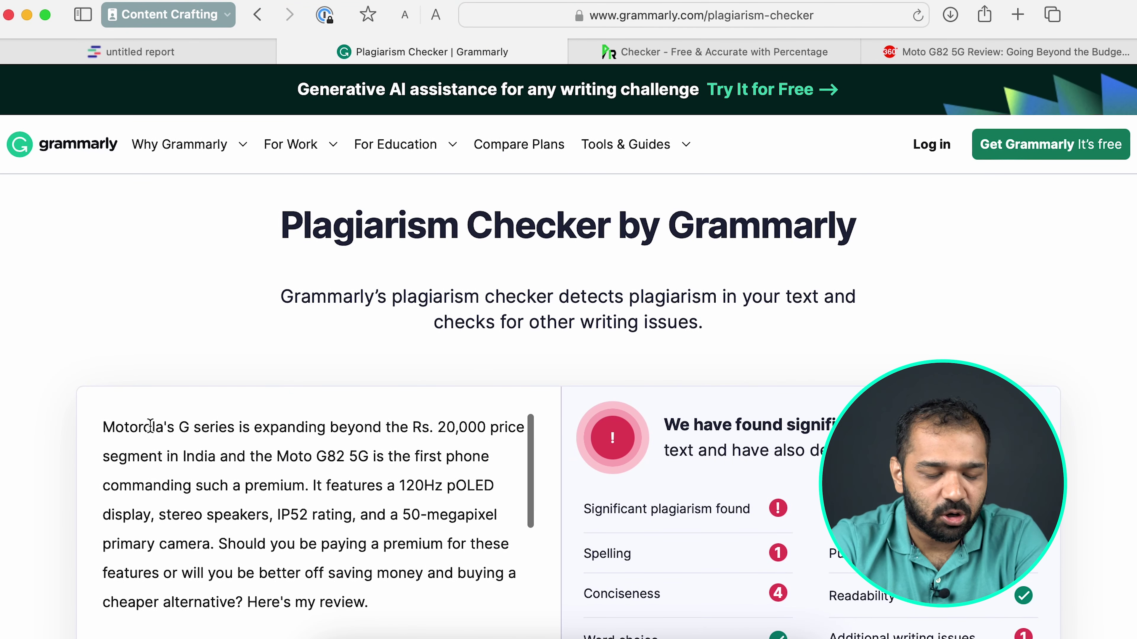
scroll(178, 394, down, 3)
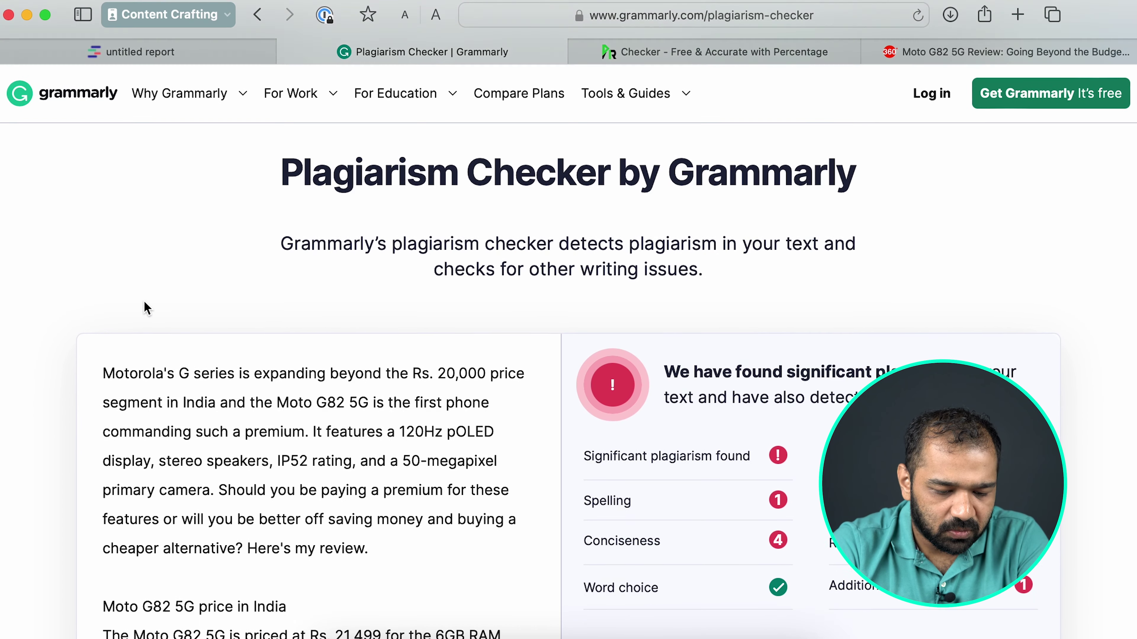
scroll(549, 274, down, 4)
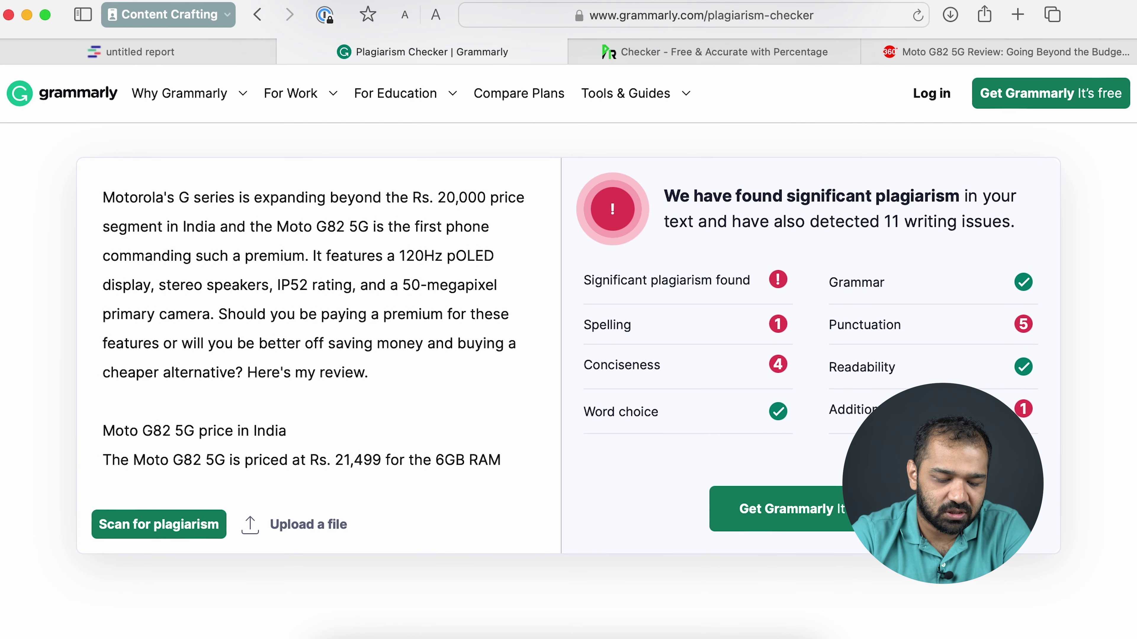
scroll(568, 380, down, 10)
scroll(568, 381, up, 12)
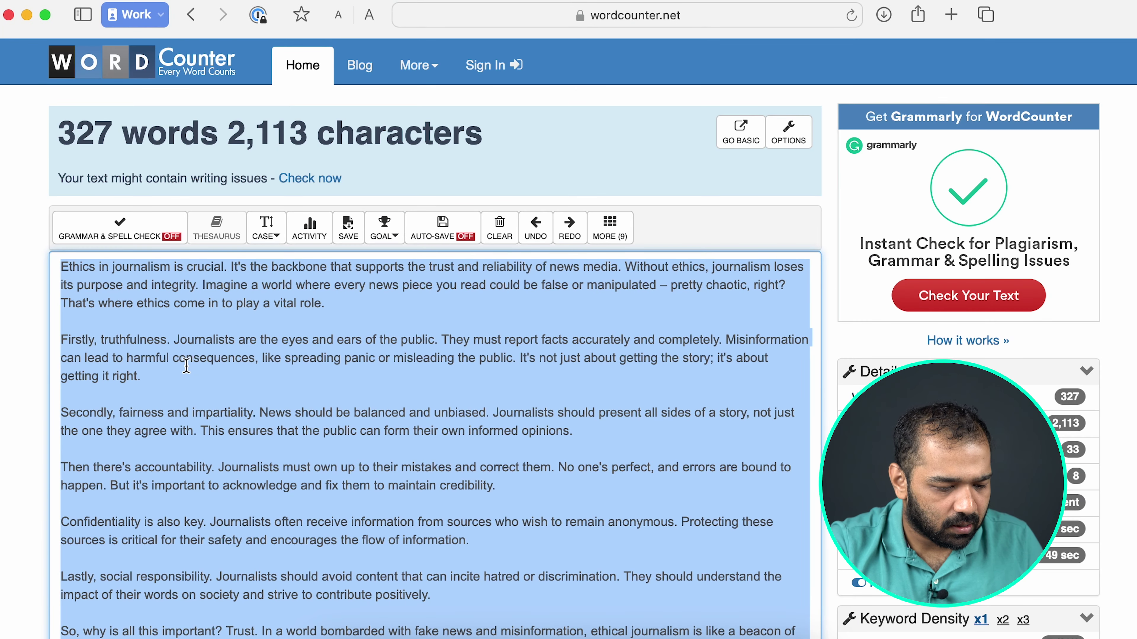
Step: Copy the whole Ethics in journalism article and return to Grammarly
click(186, 366)
key(super+a)
right_click(186, 366)
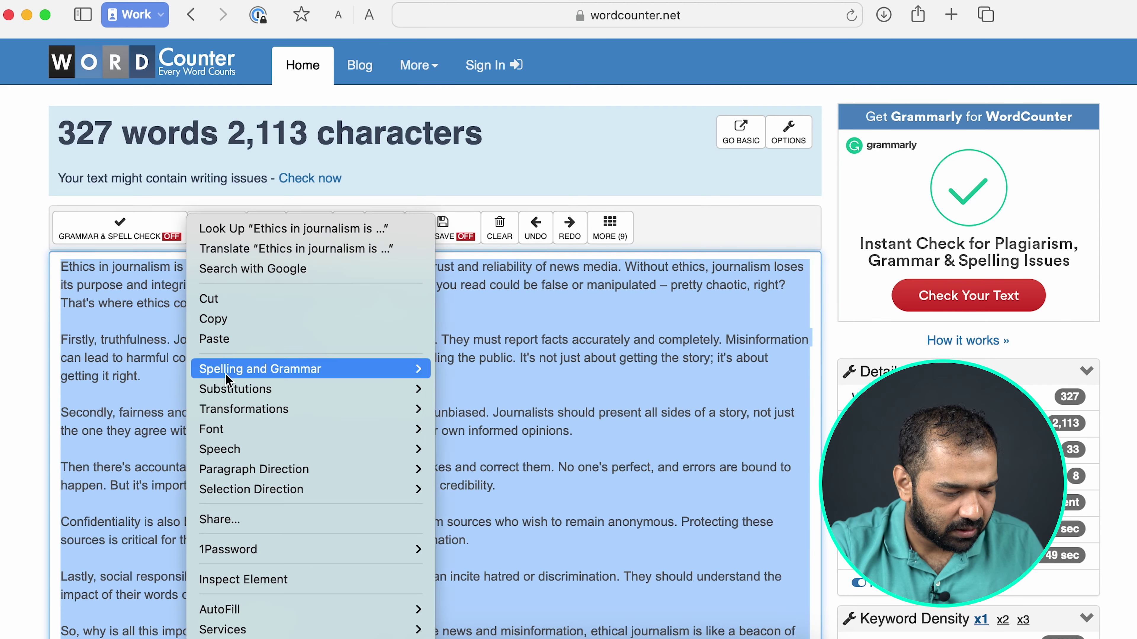
click(222, 318)
key(super+grave)
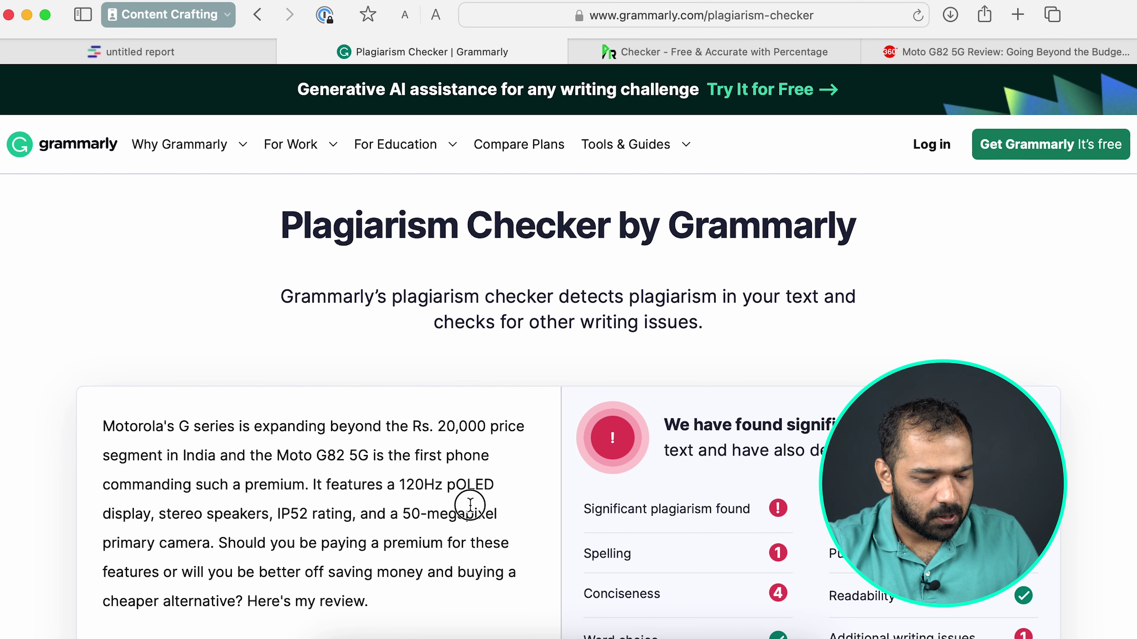
scroll(470, 504, down, 2)
scroll(470, 504, down, 5)
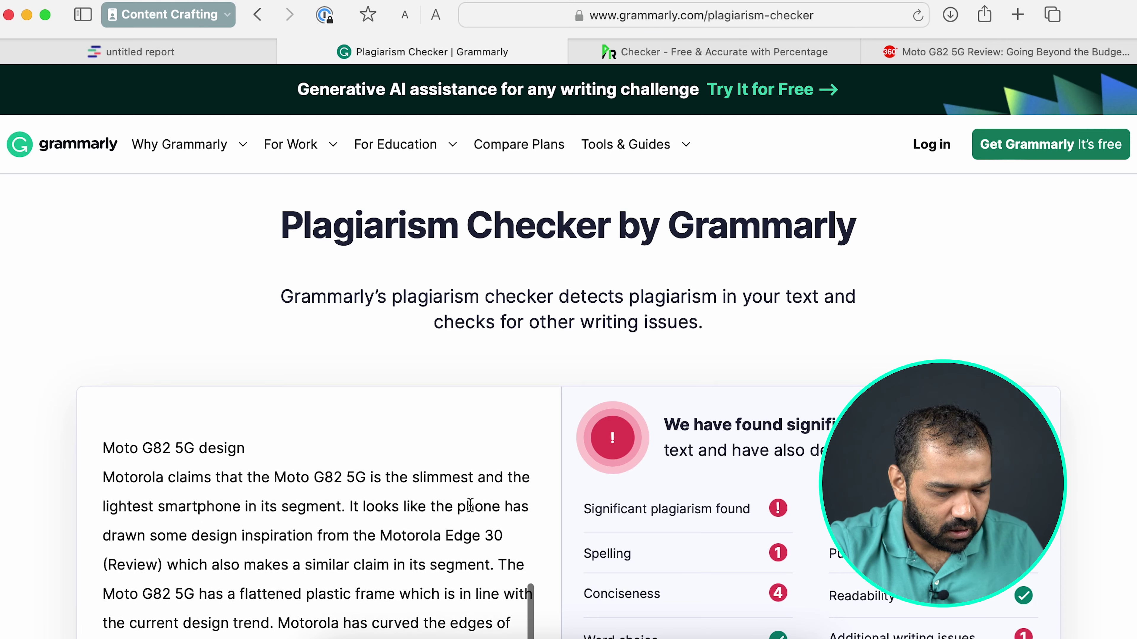
scroll(895, 325, down, 8)
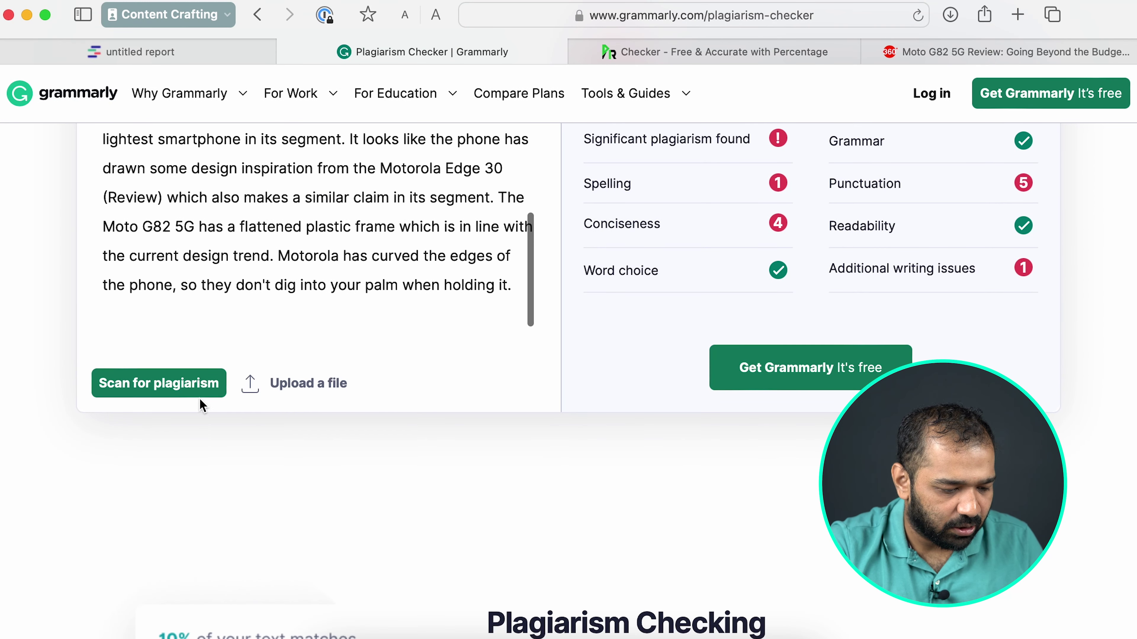
Step: Scan the article and review the result: no plagiarism found, 7 writing issues
click(159, 382)
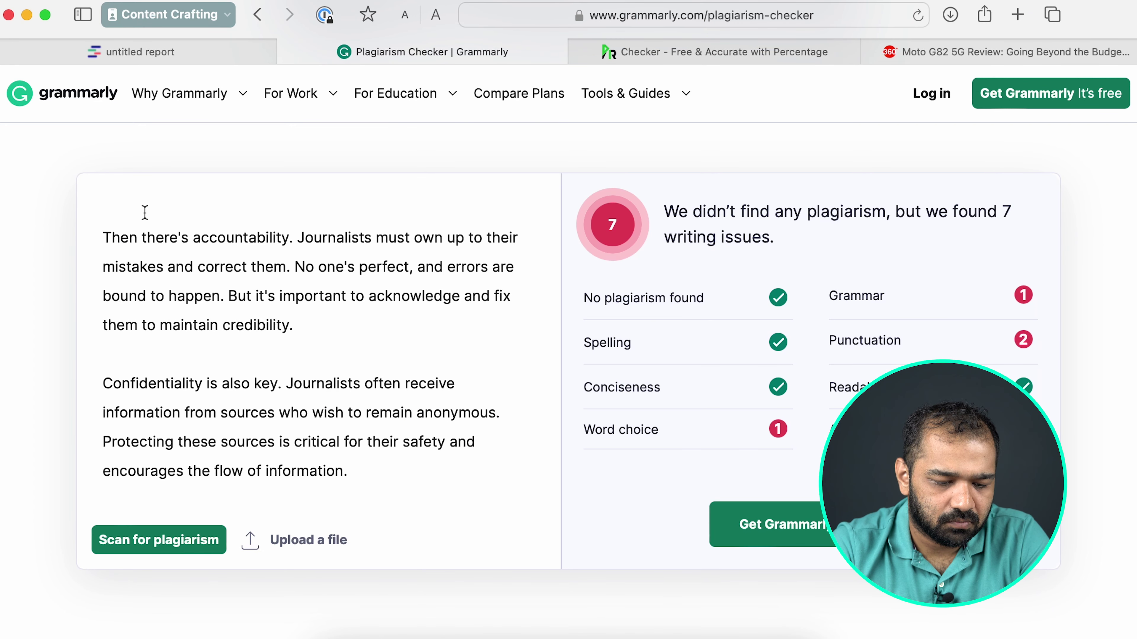
scroll(268, 251, up, 10)
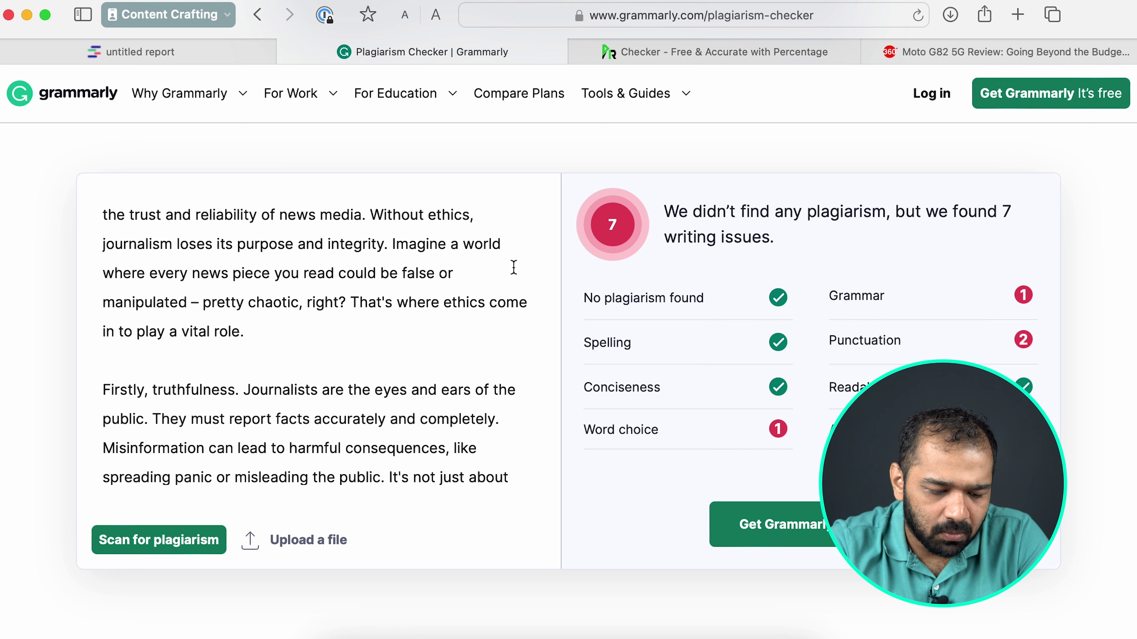
scroll(514, 267, up, 1)
scroll(855, 373, down, 3)
scroll(855, 373, up, 3)
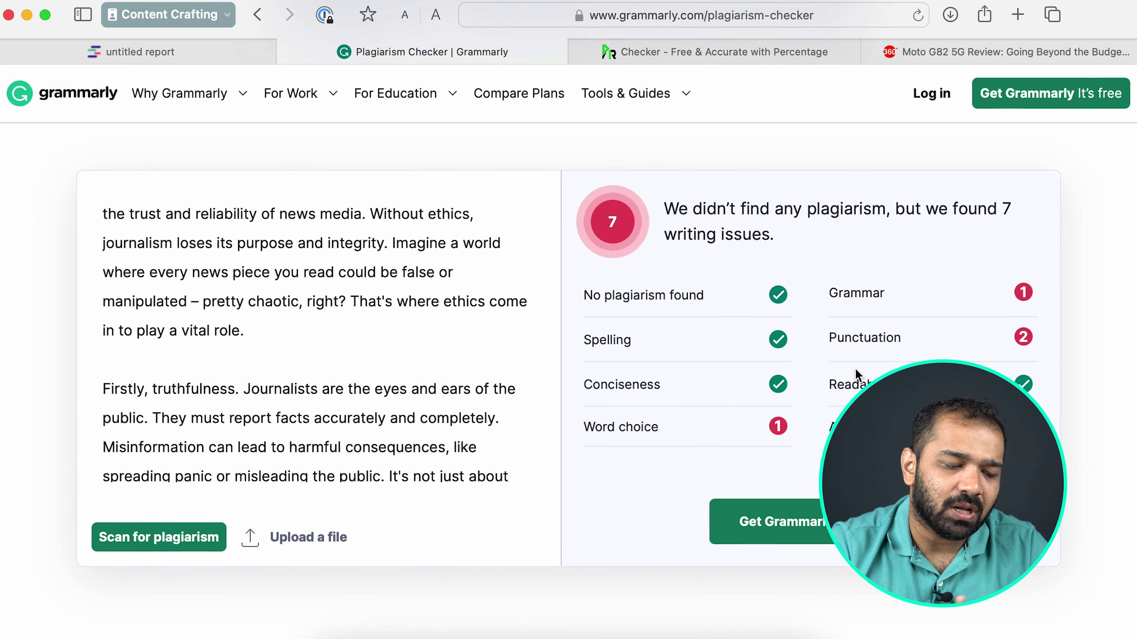
scroll(855, 373, up, 5)
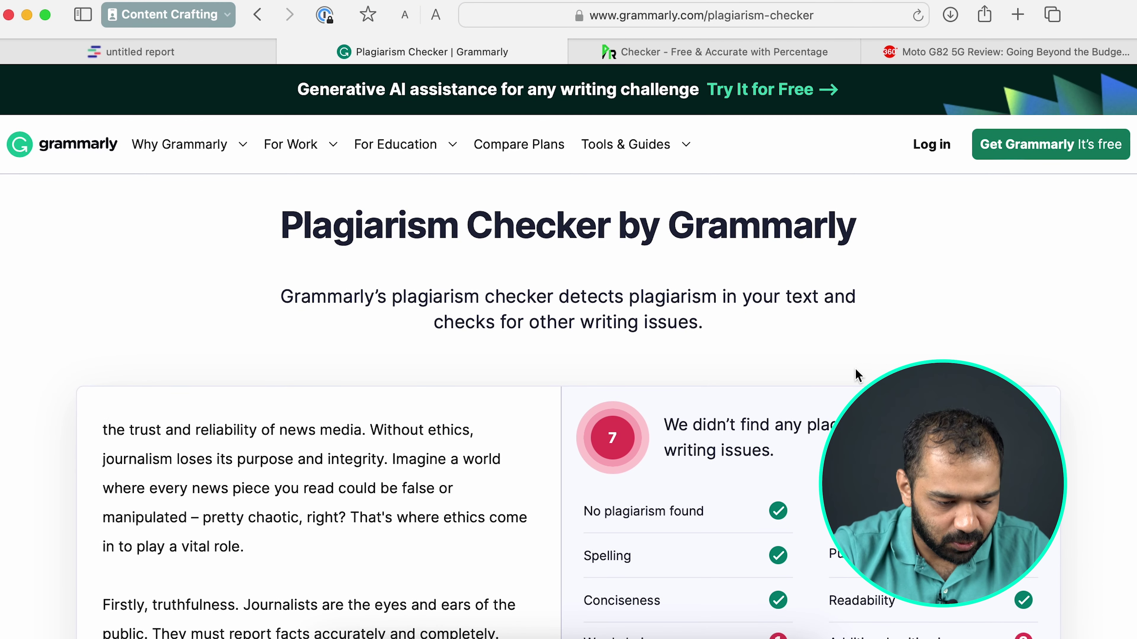
scroll(855, 373, down, 5)
scroll(855, 373, up, 5)
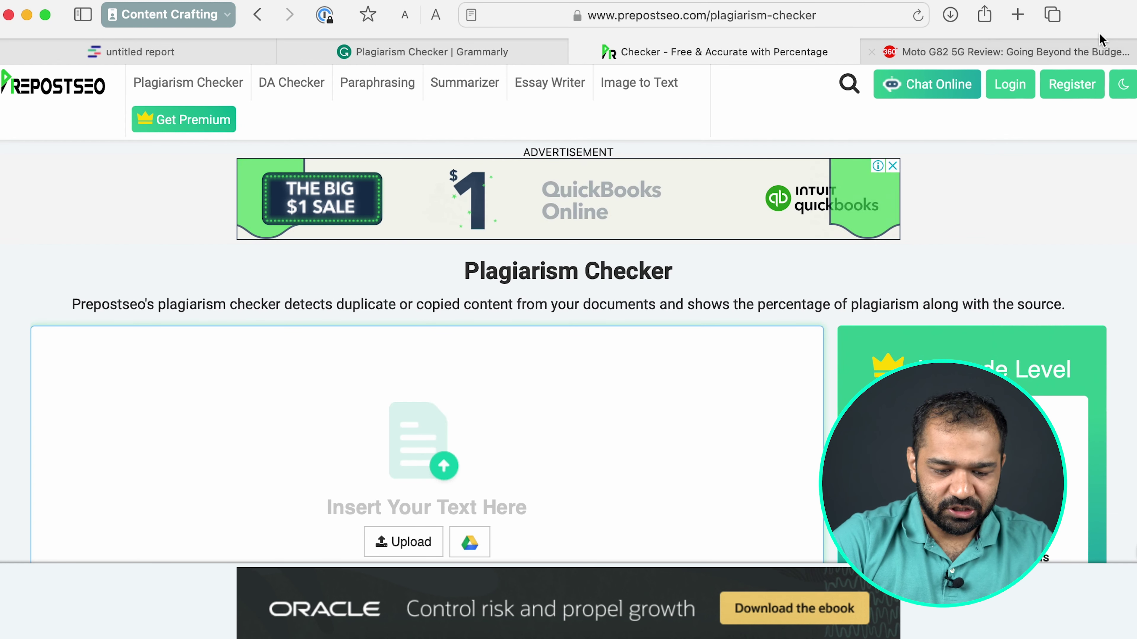
Step: Copy the selected Moto G82 5G review and paste it into Prepostseo's text box
click(1092, 50)
right_click(578, 228)
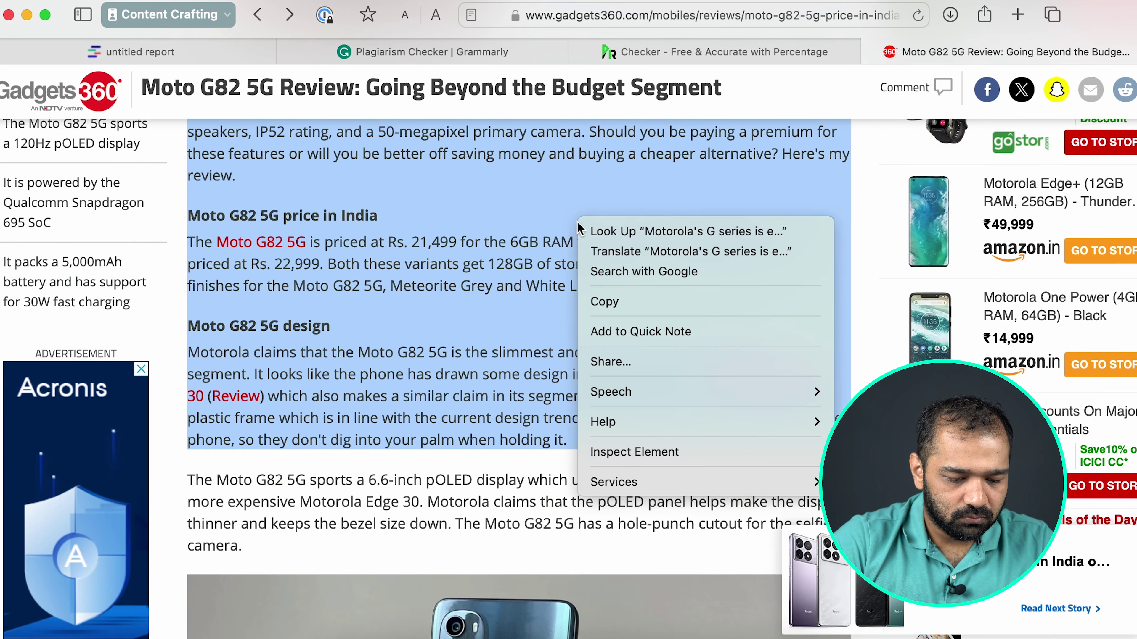
click(600, 302)
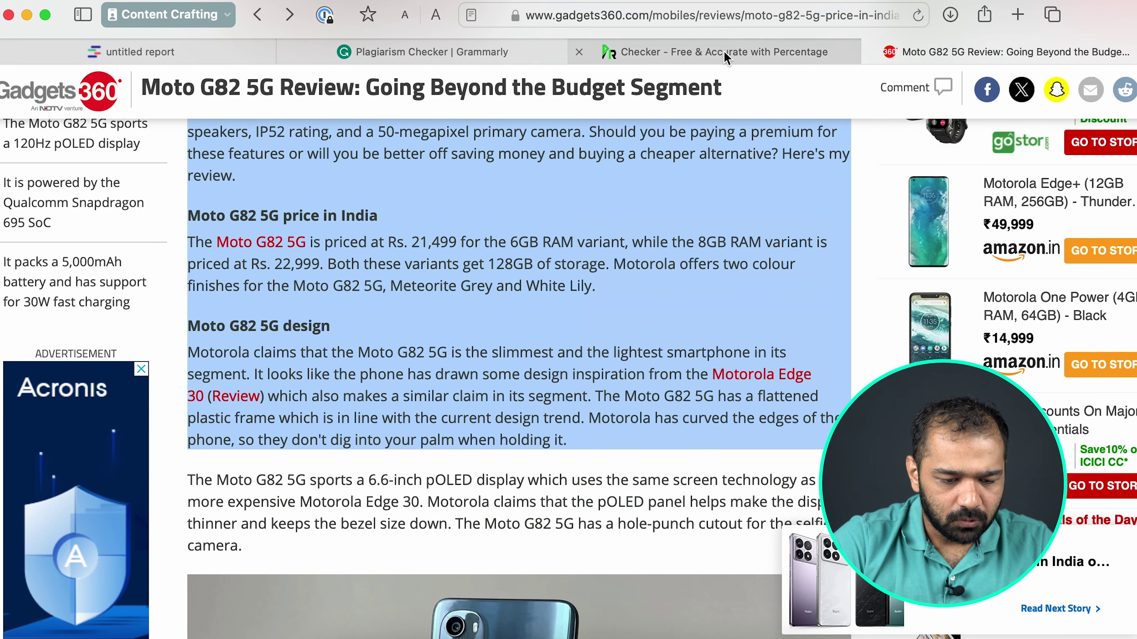
click(724, 53)
click(535, 403)
key(super+v)
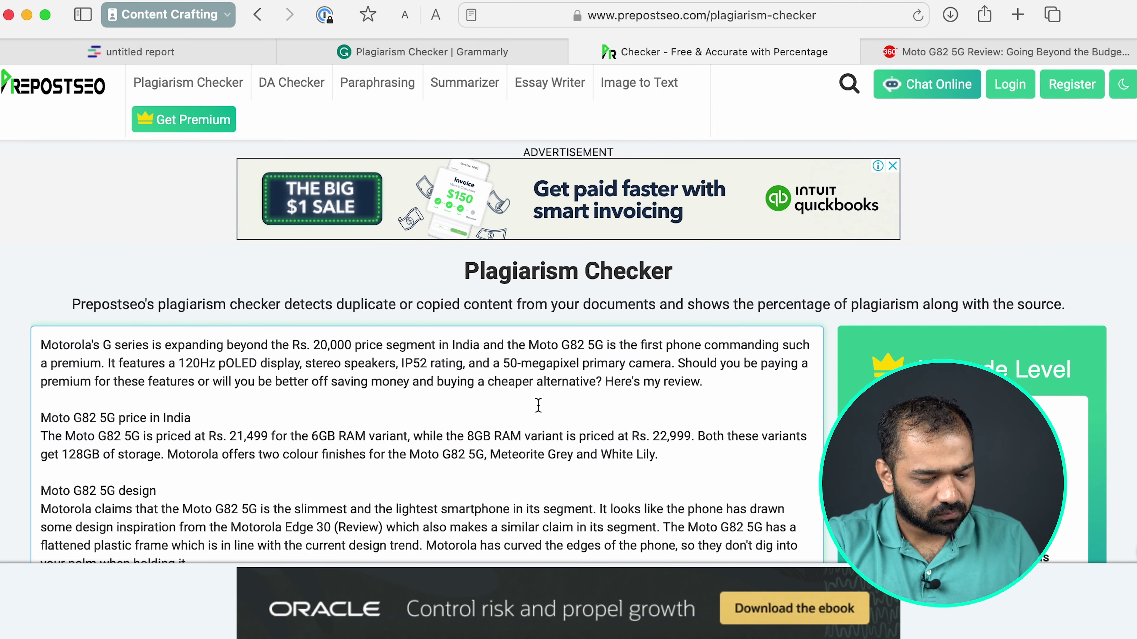
scroll(538, 405, down, 5)
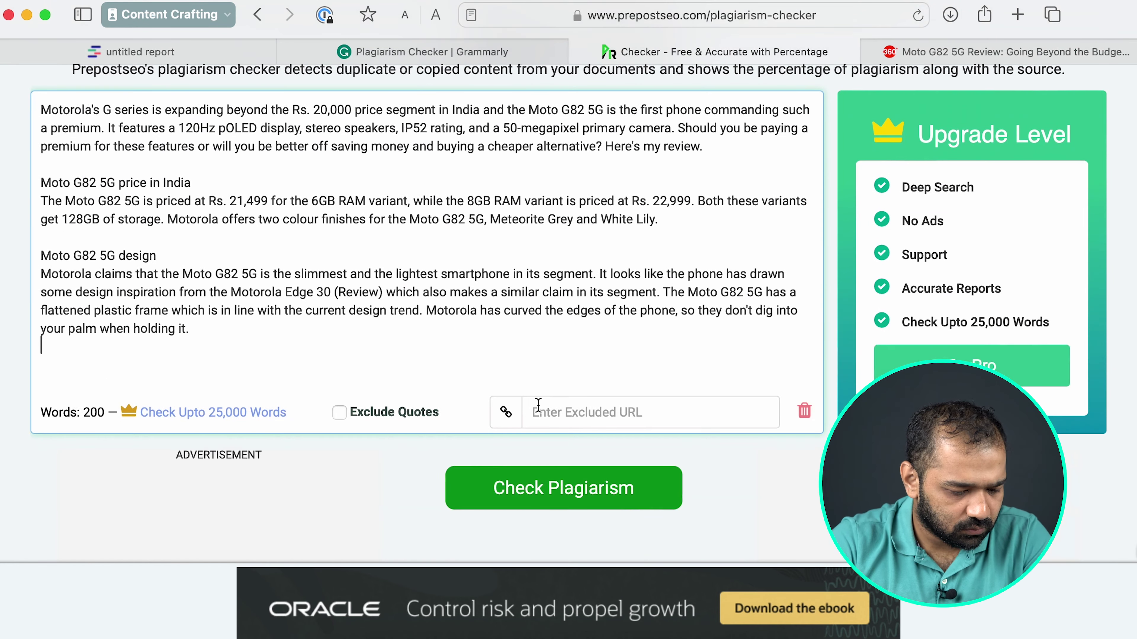
Step: Run the check past the reCAPTCHA and review the 100% plagiarized, 2-match gadgets360.com result
click(509, 484)
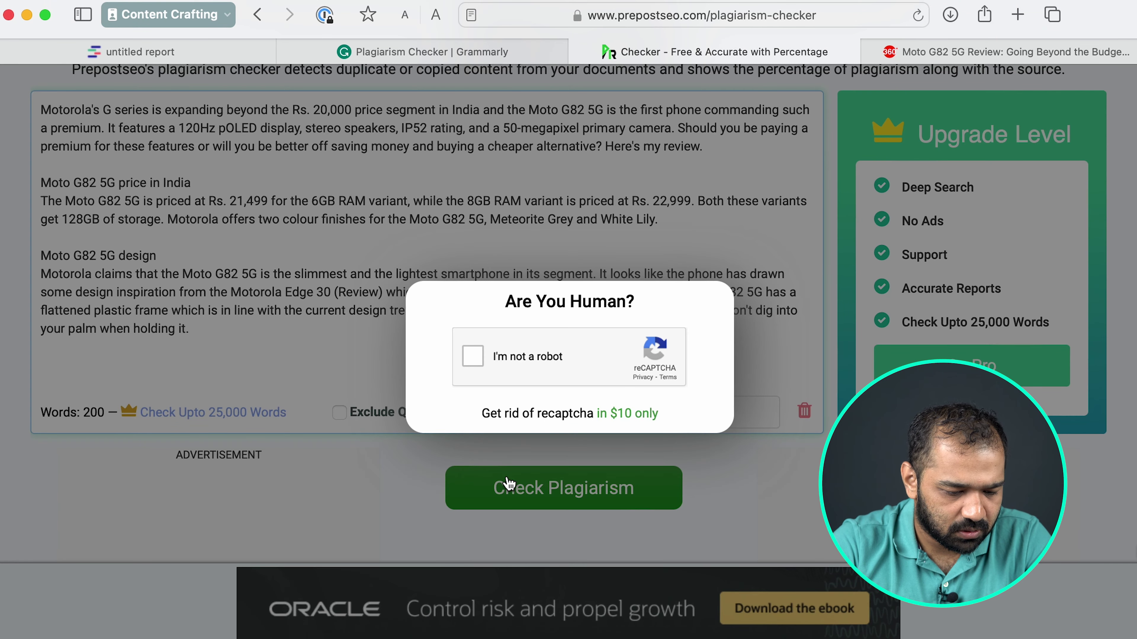
click(473, 356)
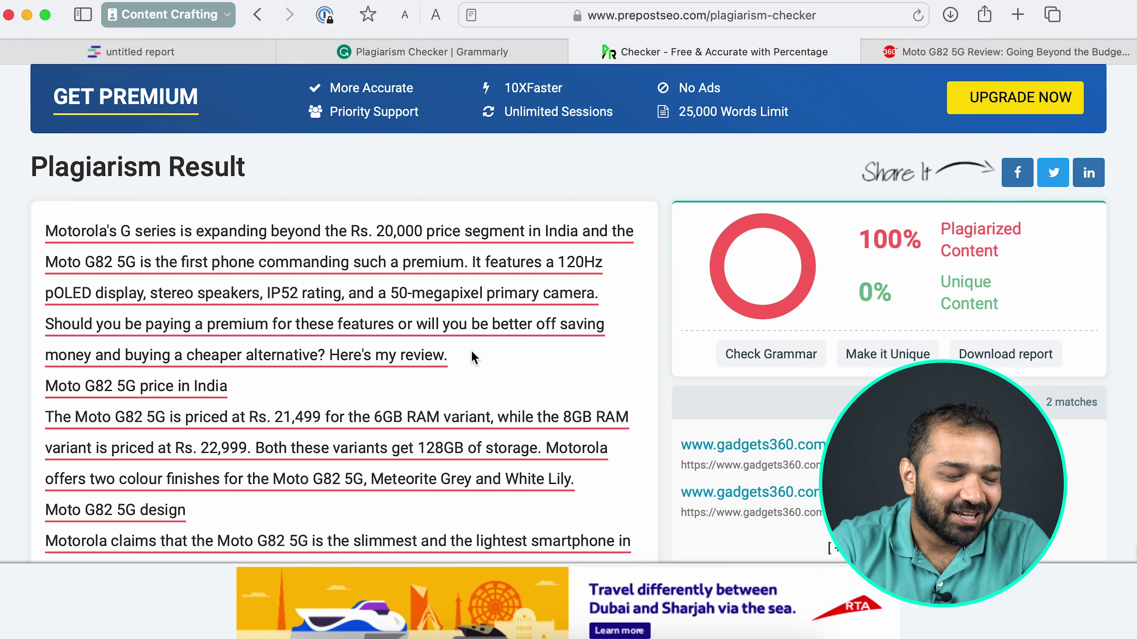
scroll(474, 169, down, 2)
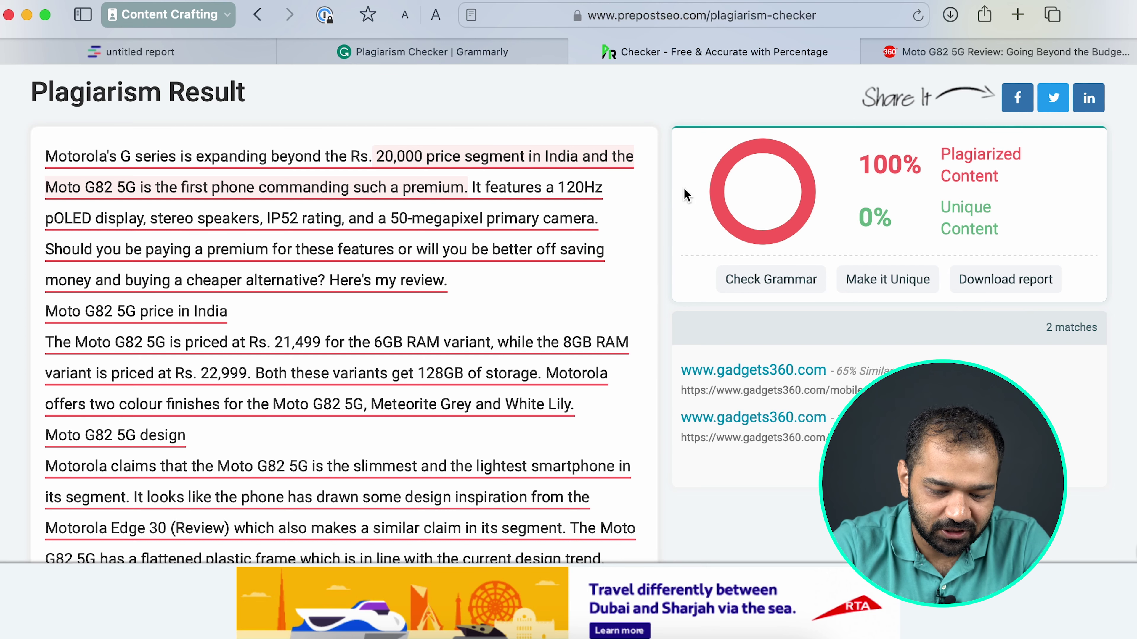
click(855, 478)
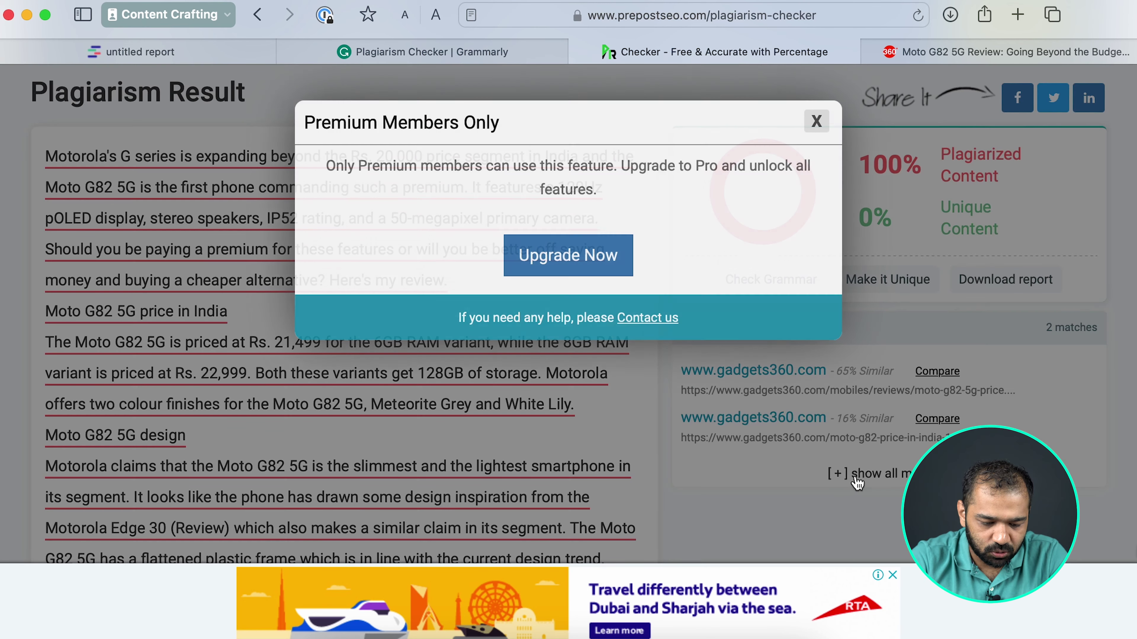
click(815, 119)
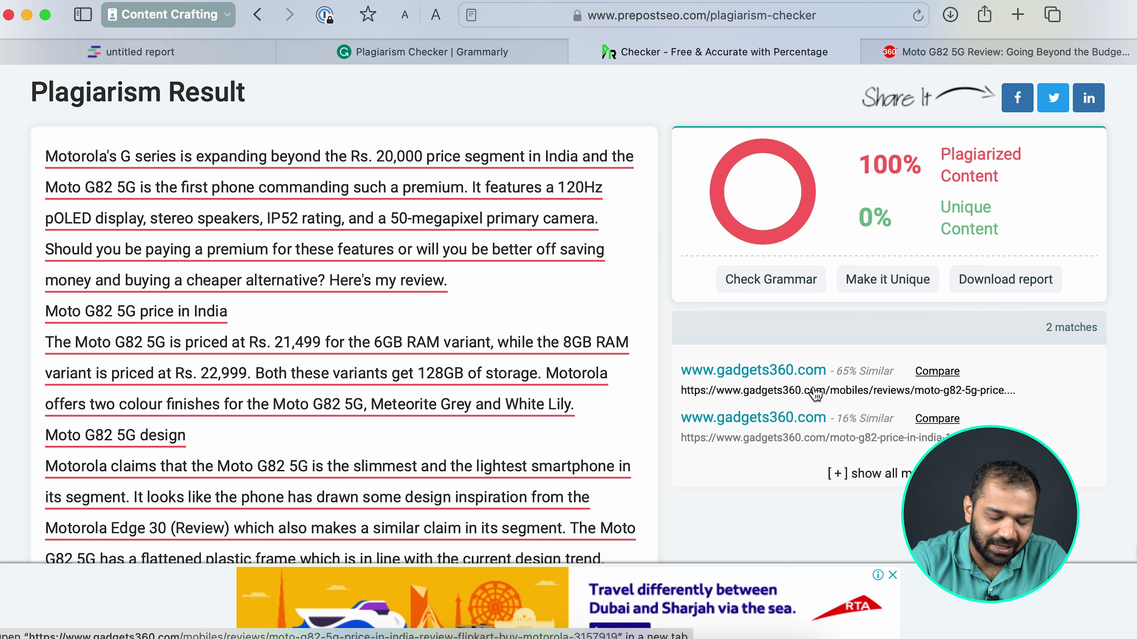
scroll(749, 302, down, 2)
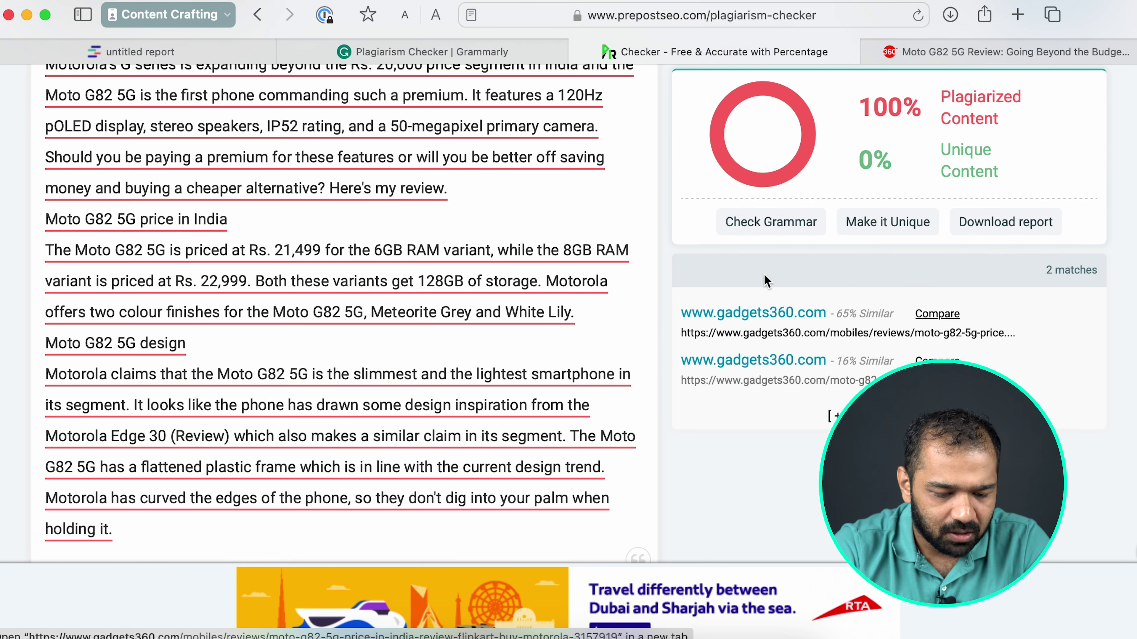
scroll(748, 303, down, 10)
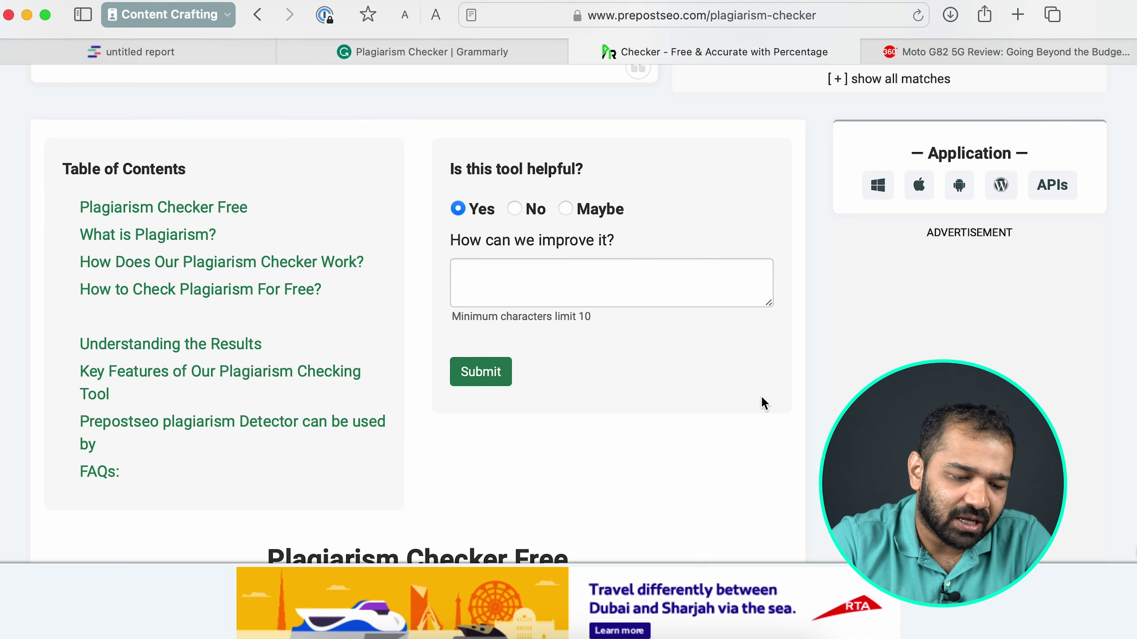
scroll(763, 403, up, 15)
scroll(764, 402, down, 5)
scroll(764, 403, down, 8)
scroll(762, 399, up, 20)
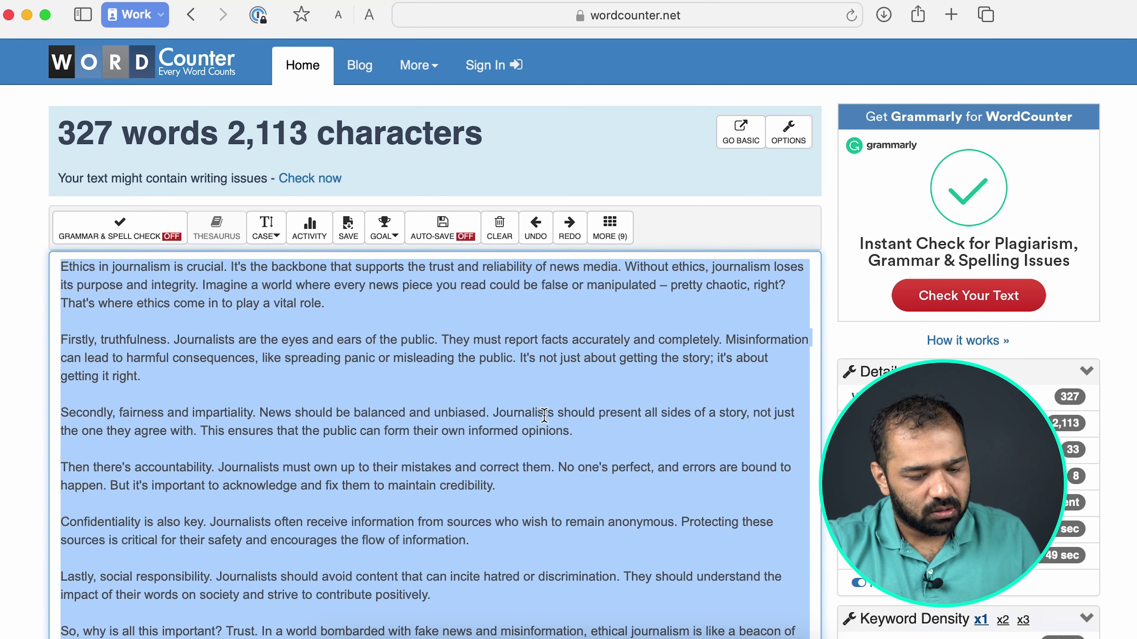
Step: Replace the Moto G82 text in Prepostseo with the journalism ethics article from wordcounter.net
click(512, 444)
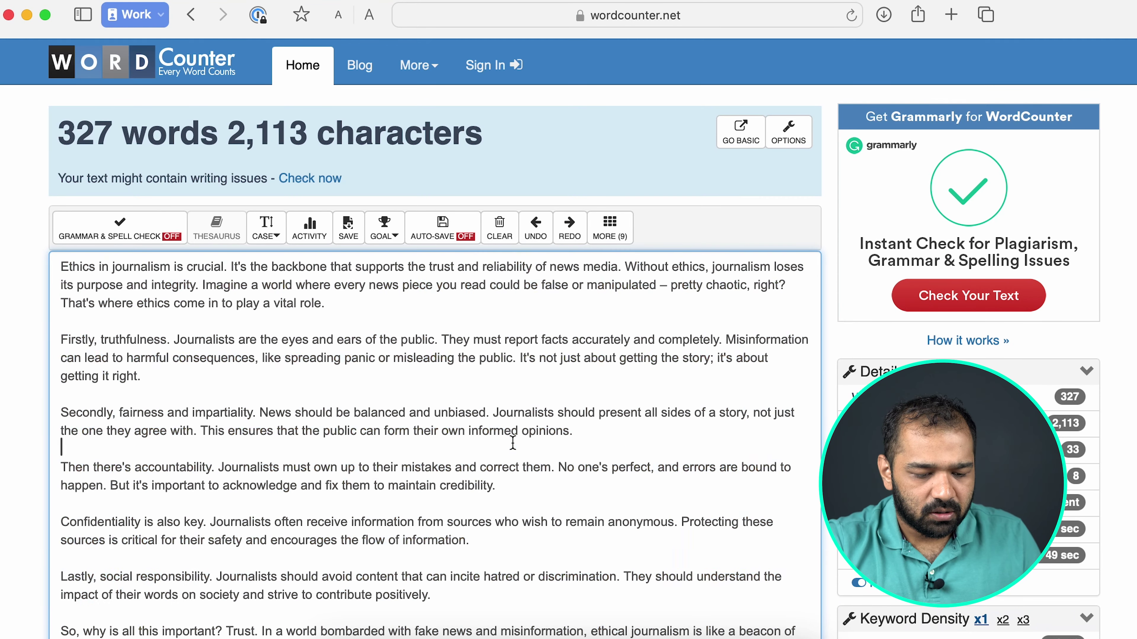
key(super+a)
right_click(421, 388)
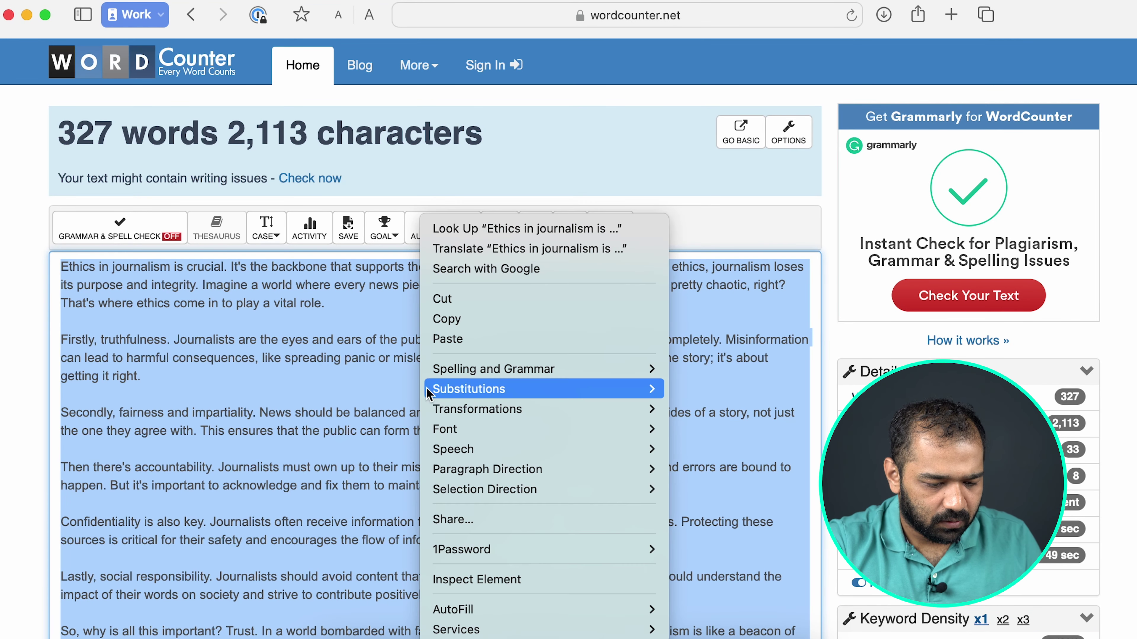
click(462, 325)
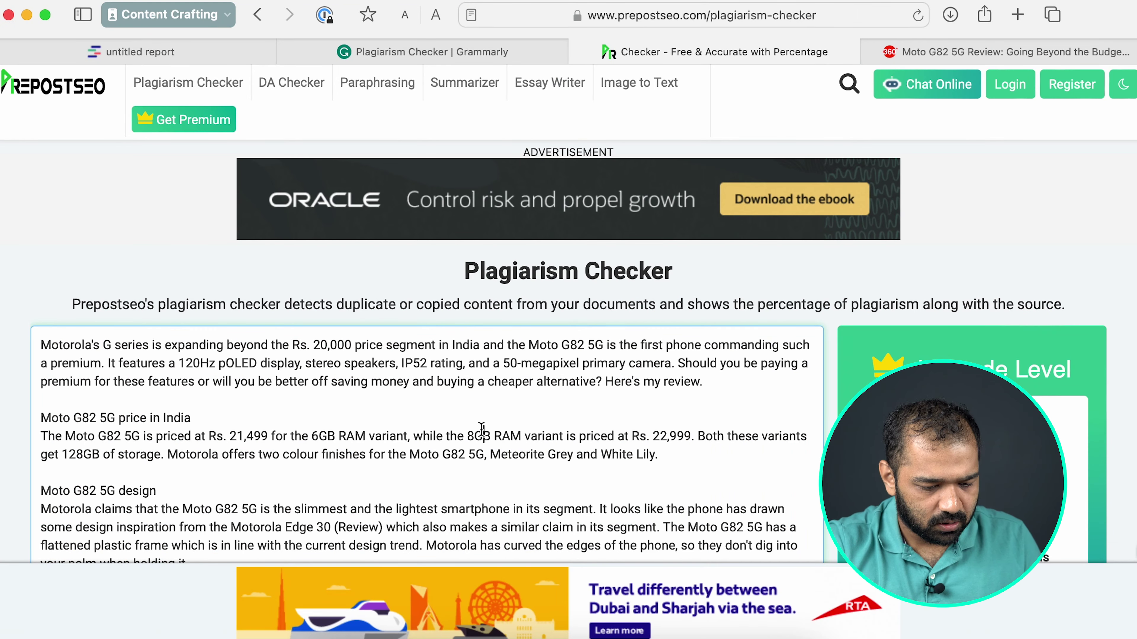
key(super+a)
key(BackSpace)
key(super+v)
scroll(312, 345, down, 10)
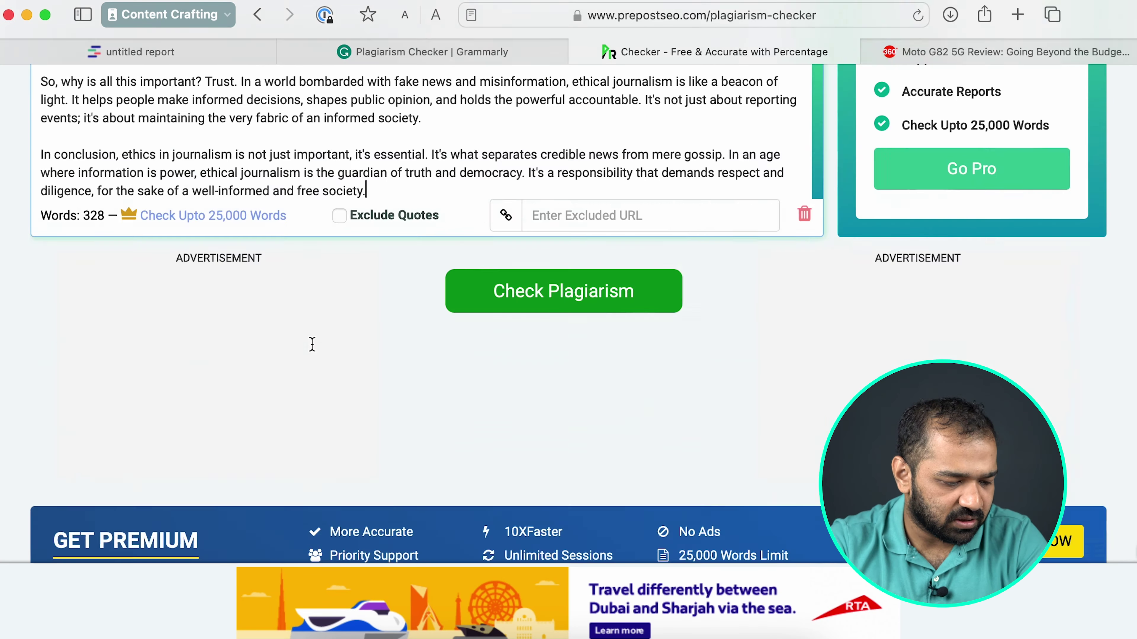
scroll(312, 347, down, 2)
scroll(447, 322, up, 1)
Step: Run the check and review the 7% plagiarized, 93% unique result with 3 matches
click(535, 300)
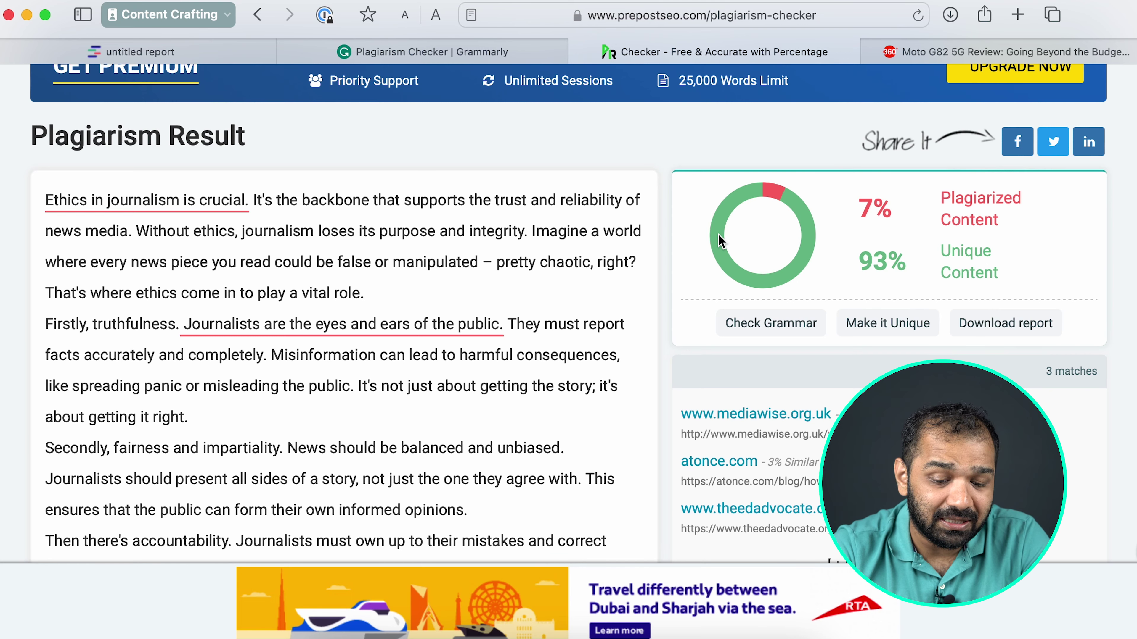
scroll(432, 320, down, 2)
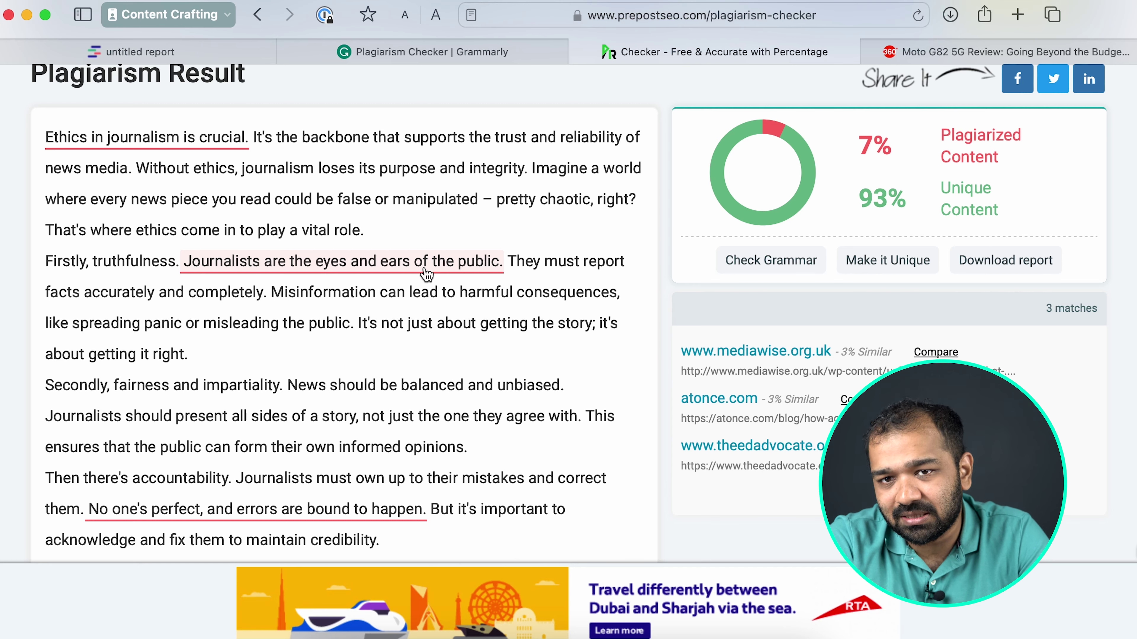
scroll(426, 274, down, 10)
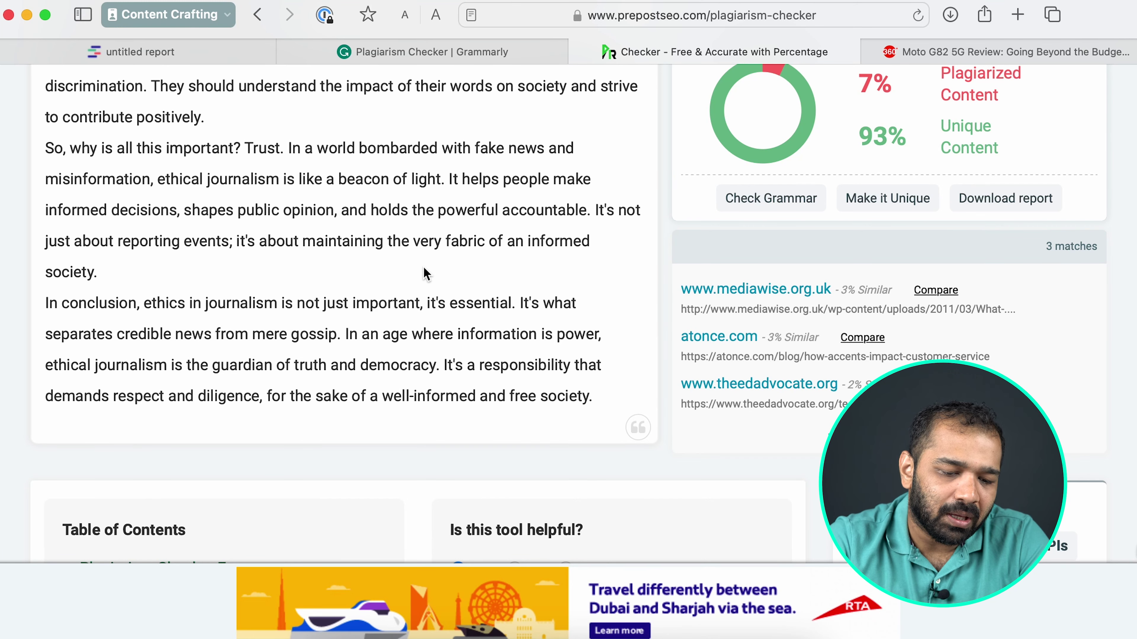
scroll(426, 274, up, 4)
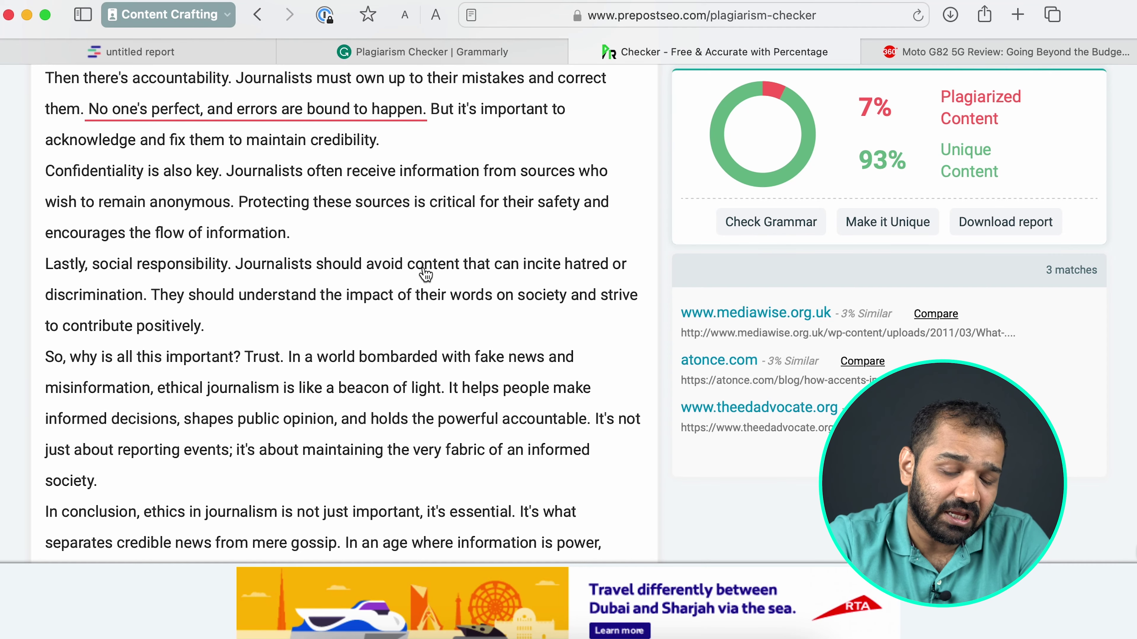
scroll(425, 274, up, 7)
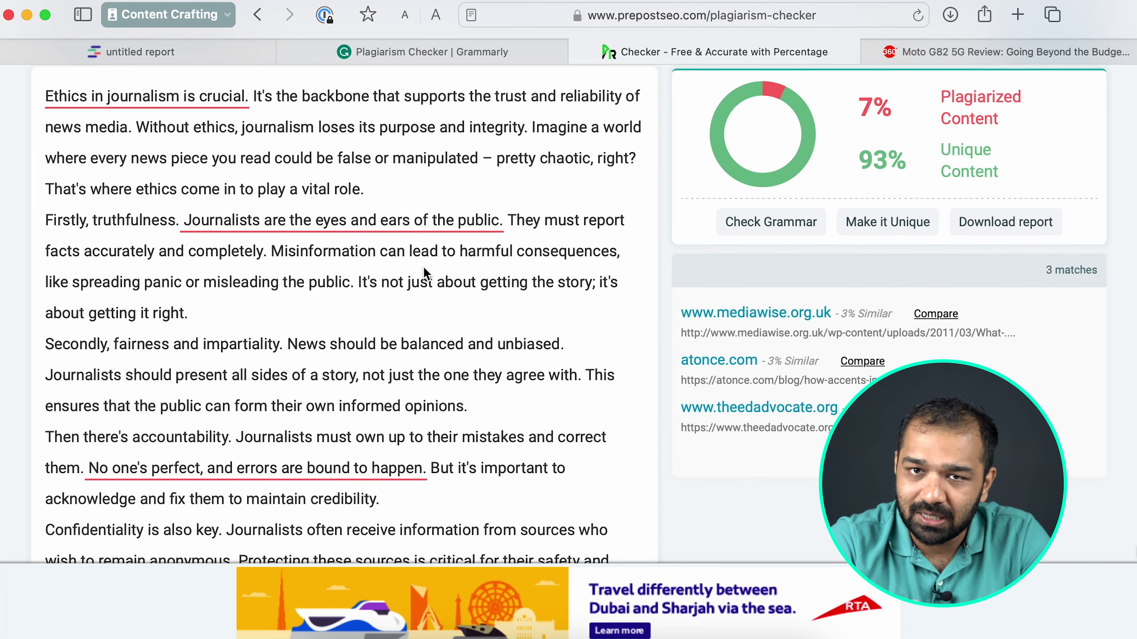